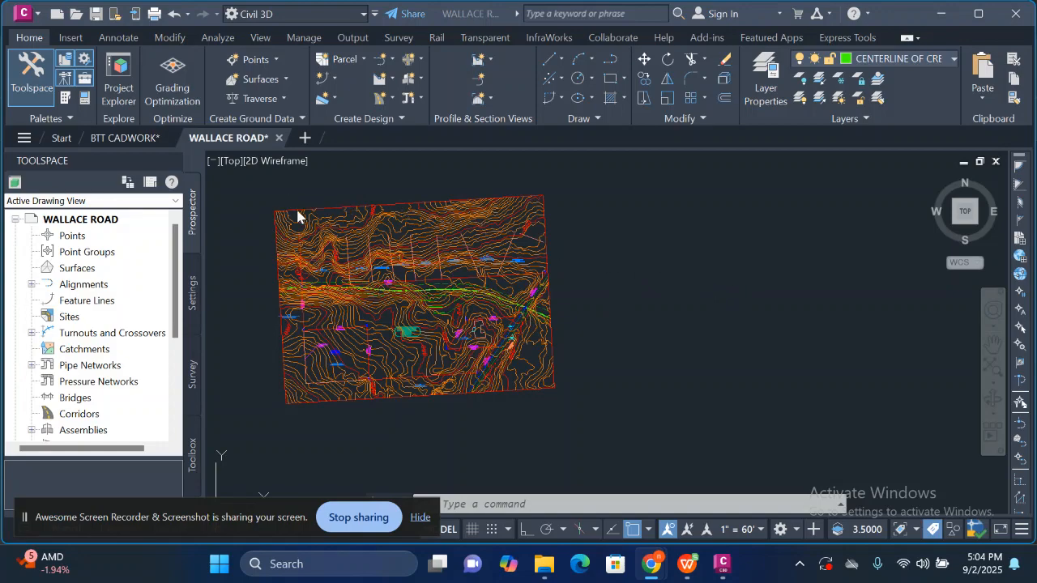
# Step: Examine the overall survey drawing, from the full site extents to the contours and parcel at the southwest corner
pyautogui.scroll(4, 296, 212)
pyautogui.scroll(5, 506, 420)
pyautogui.scroll(-6, 502, 419)
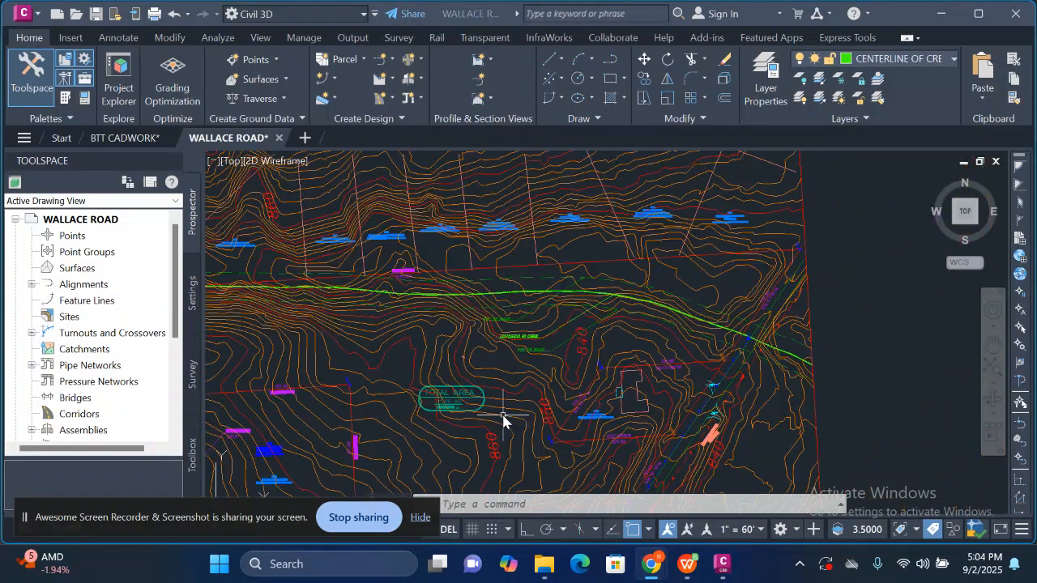
pyautogui.scroll(5, 503, 417)
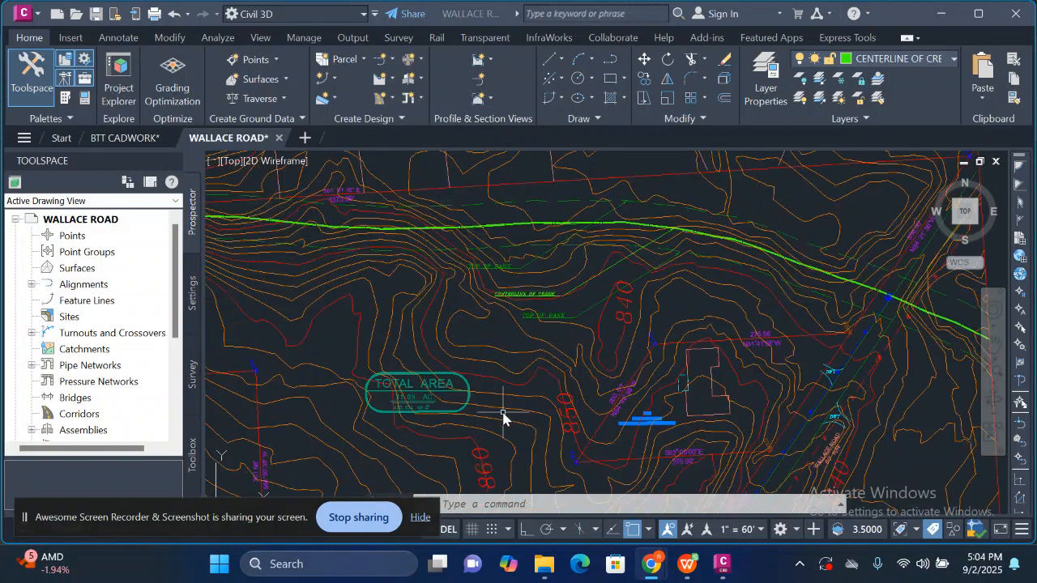
pyautogui.scroll(-4, 502, 415)
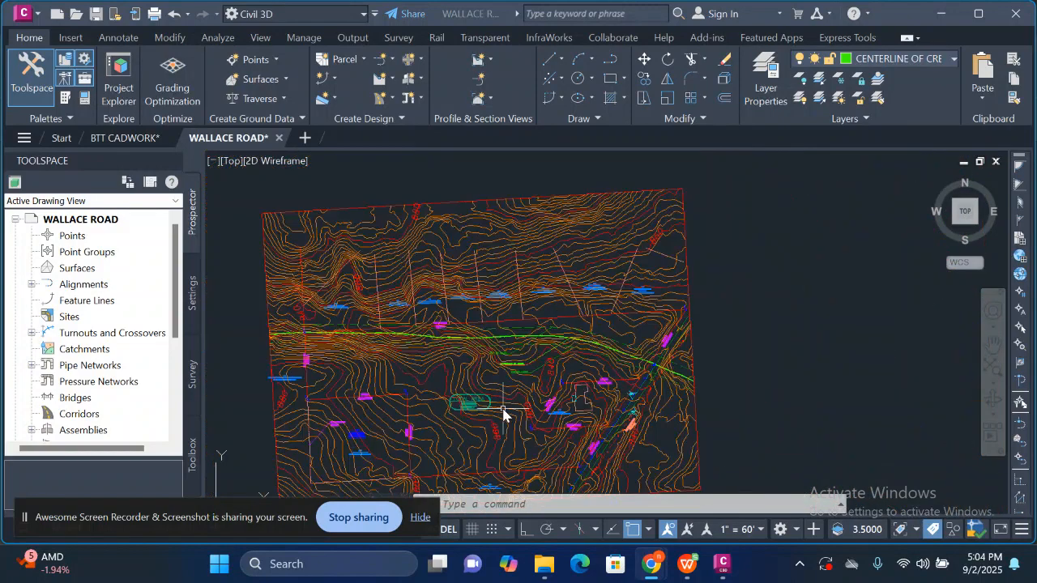
pyautogui.scroll(-2, 502, 414)
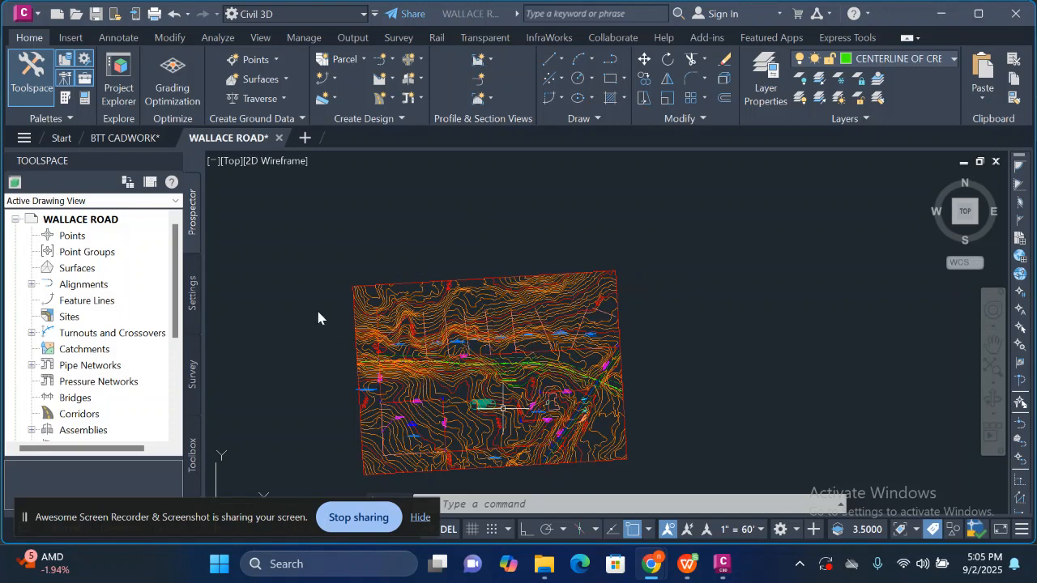
pyautogui.scroll(2, 379, 468)
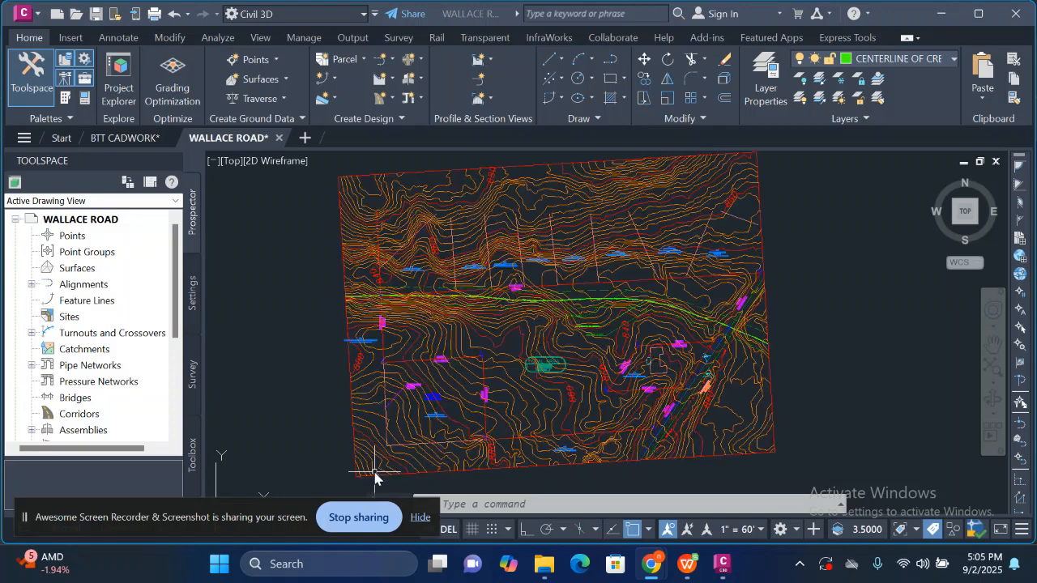
pyautogui.scroll(3, 375, 476)
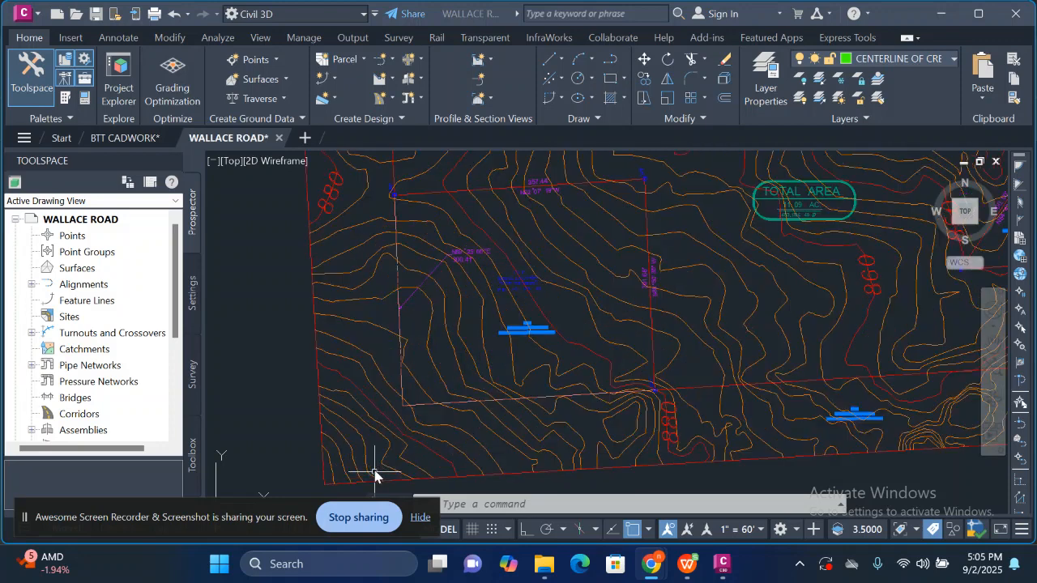
pyautogui.scroll(2, 385, 350)
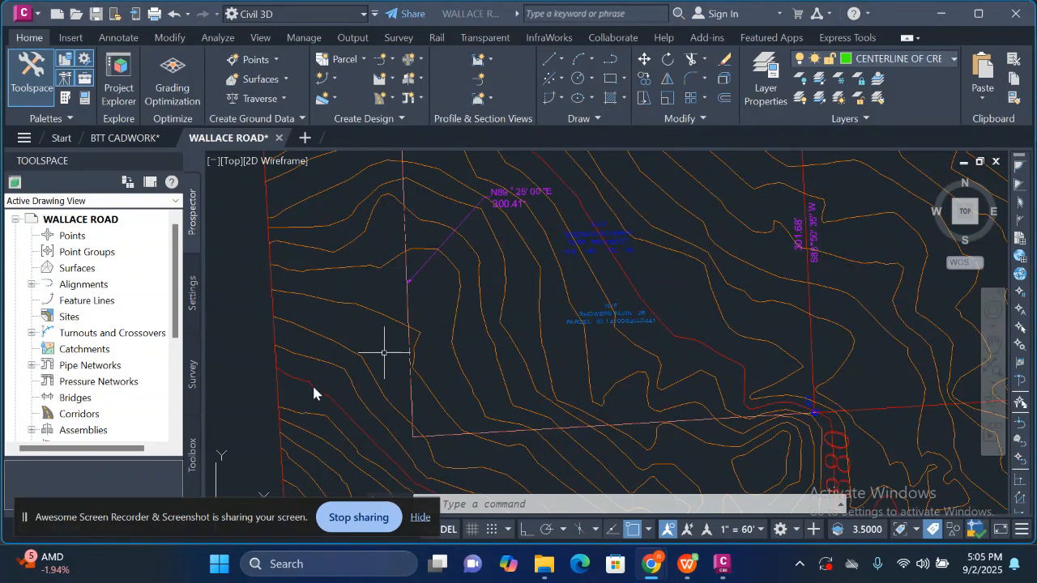
pyautogui.scroll(-4, 357, 373)
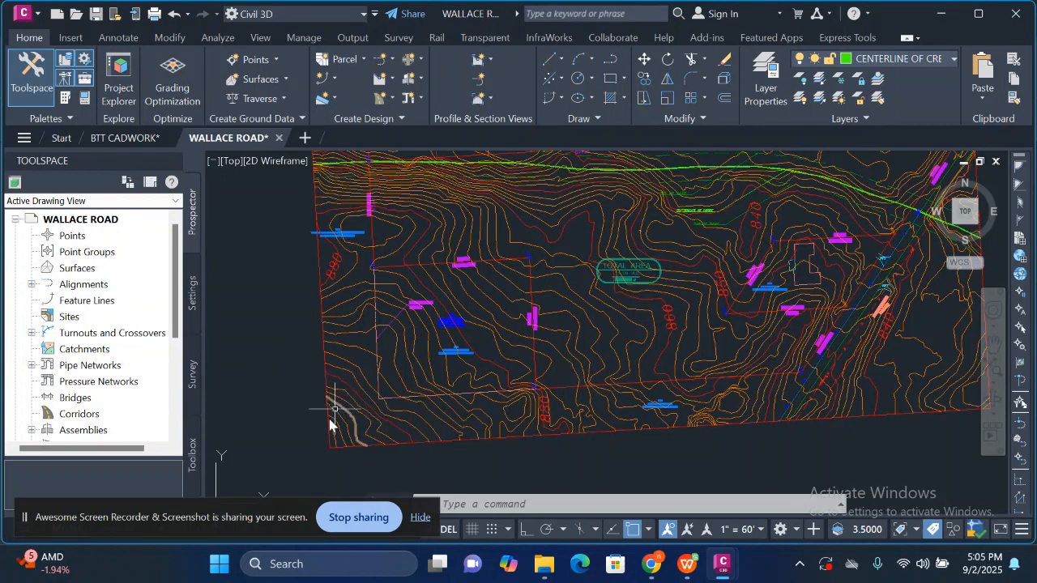
pyautogui.scroll(2, 356, 437)
pyautogui.scroll(2, 357, 359)
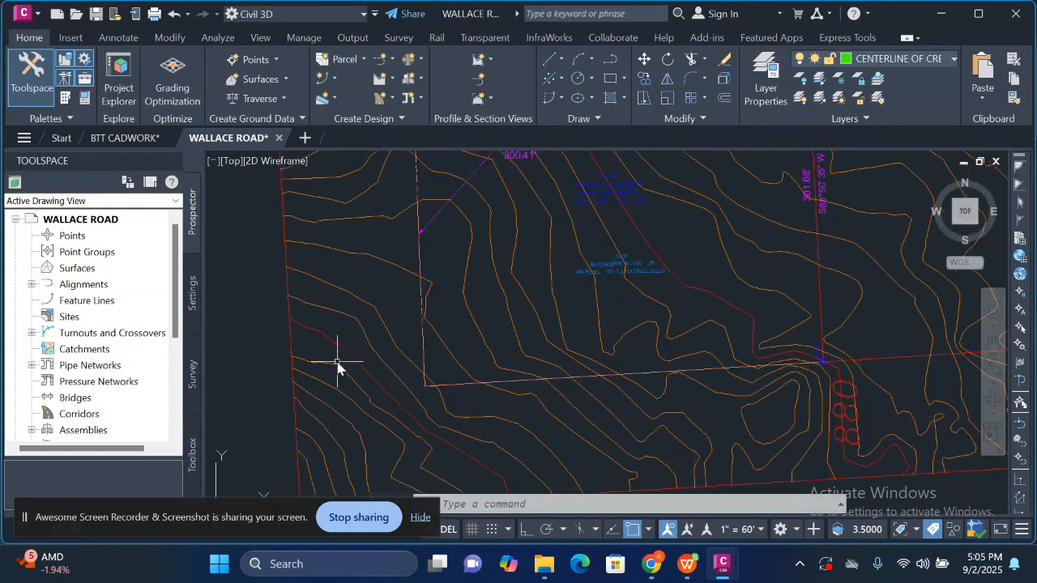
# Step: Select a minor contour and the adjacent major contour near the site's southwest corner in turn to check their layers
pyautogui.click(337, 364)
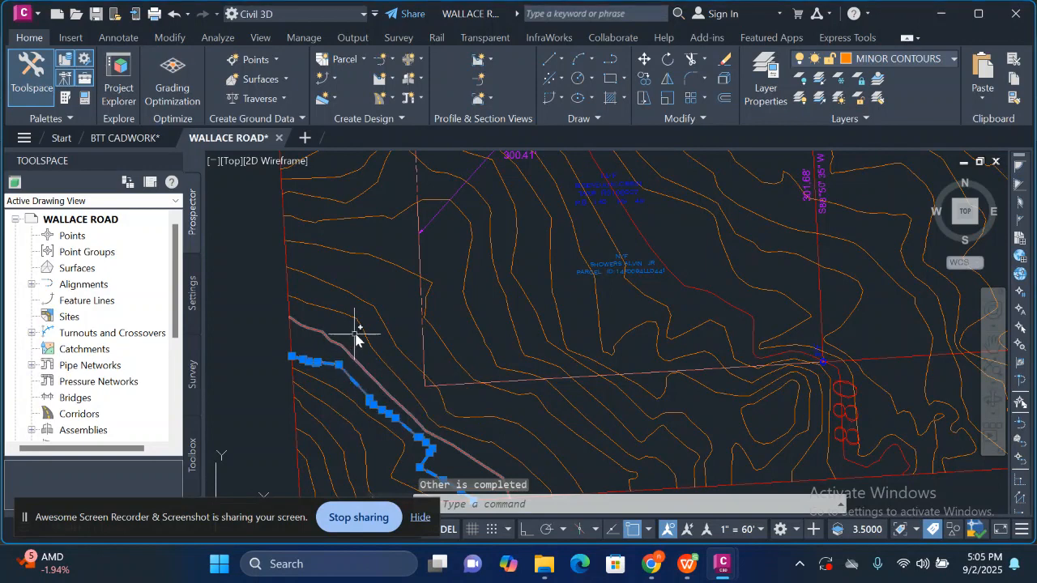
pyautogui.press('Escape')
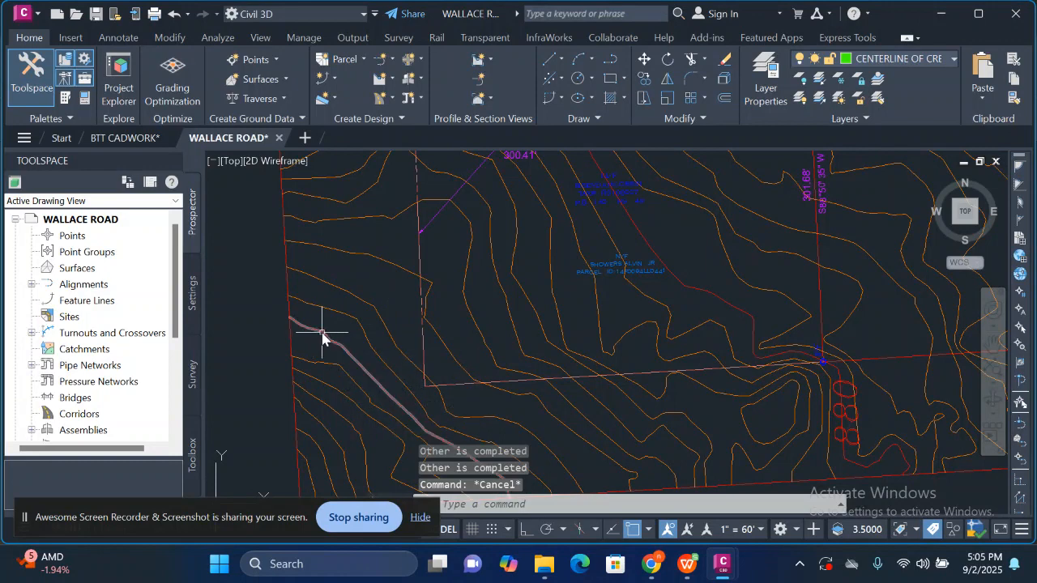
pyautogui.click(322, 334)
pyautogui.moveTo(322, 333)
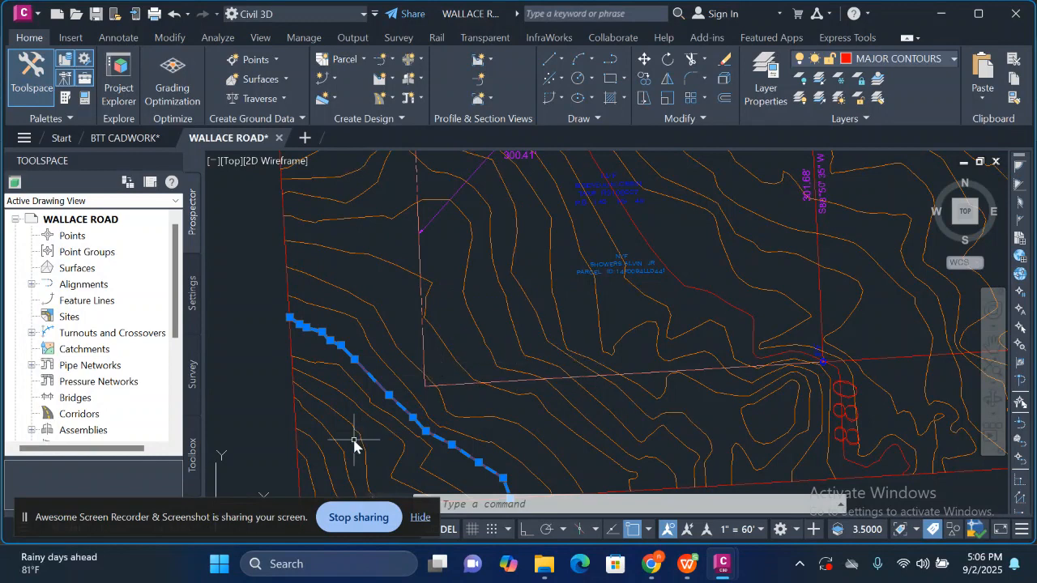
pyautogui.press('Escape')
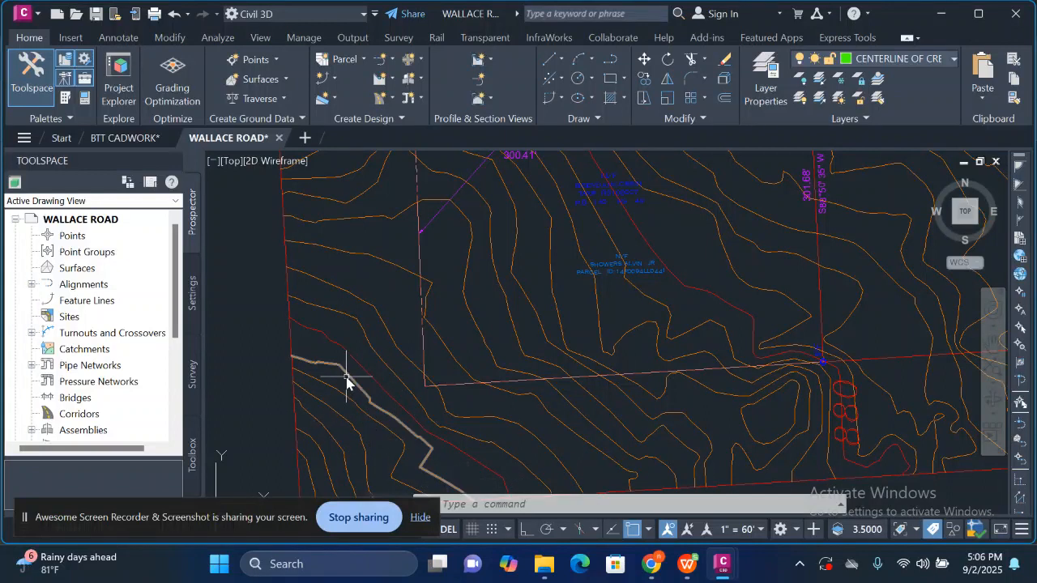
# Step: Reselect the major contour near the southwest corner, and select a minor contour northeast of it to compare their layers
pyautogui.click(346, 354)
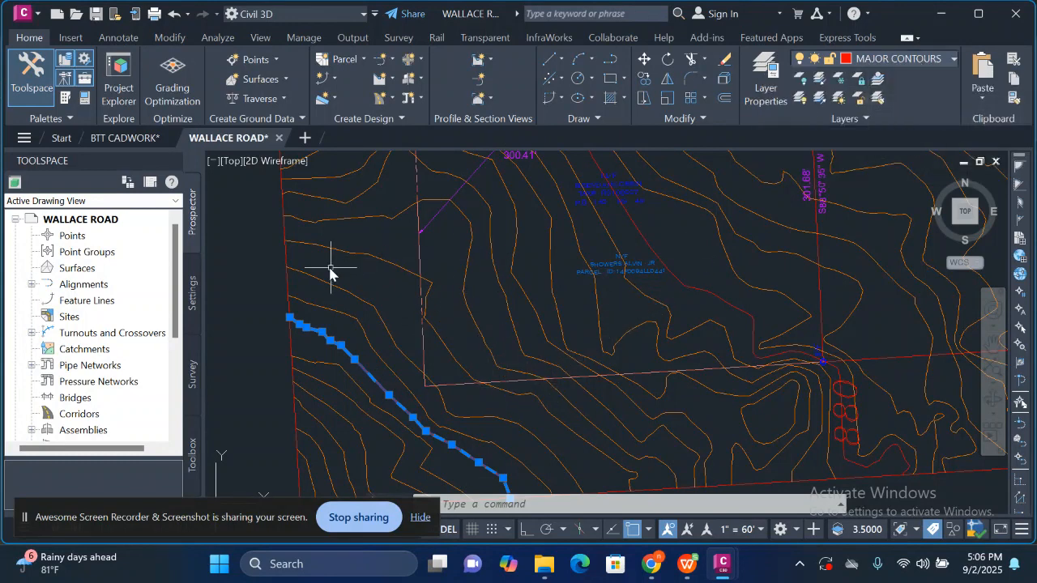
pyautogui.moveTo(329, 252)
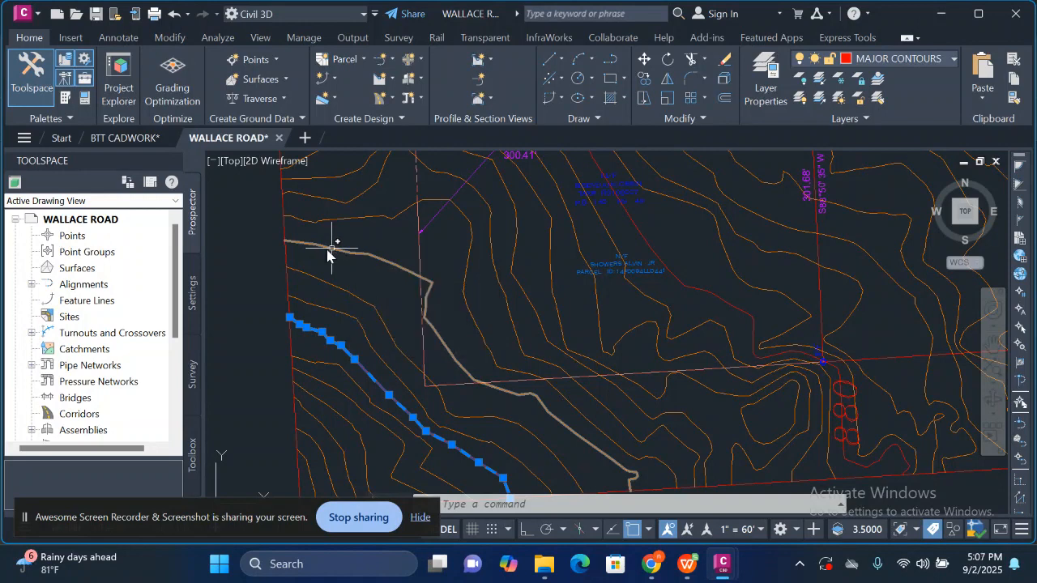
pyautogui.scroll(-2, 403, 417)
pyautogui.moveTo(400, 408)
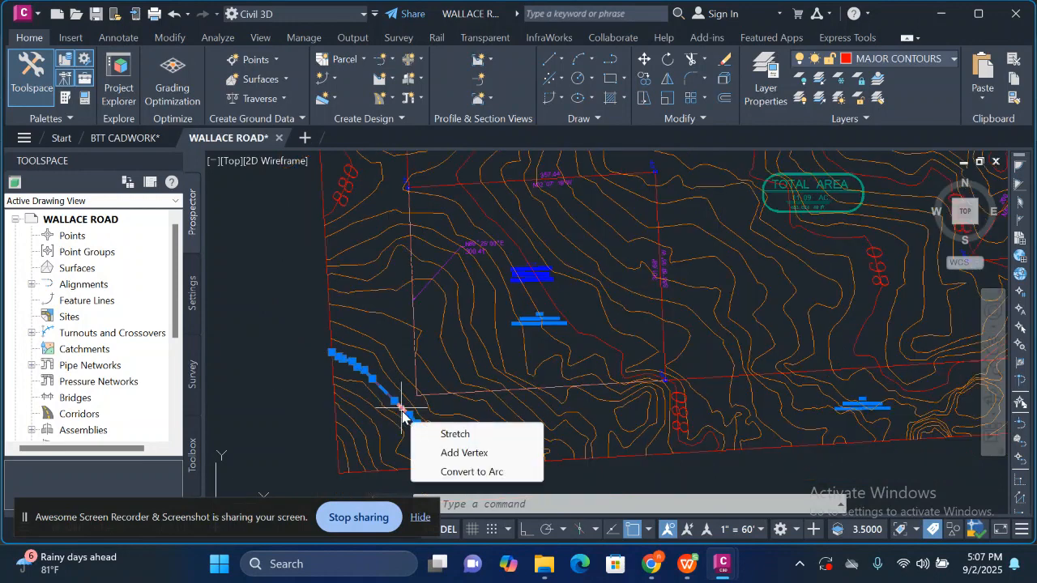
pyautogui.scroll(4, 402, 414)
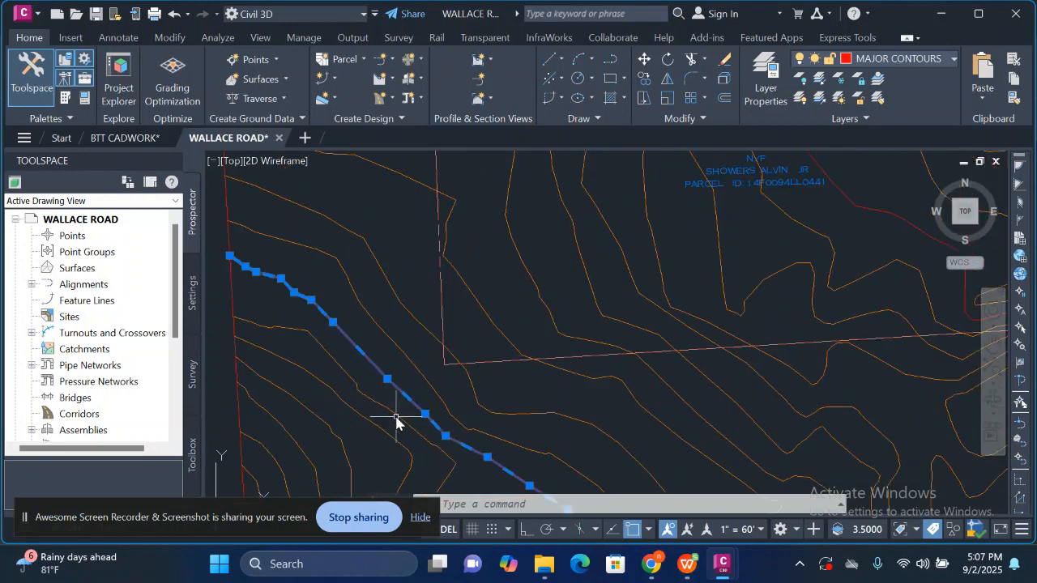
pyautogui.press('Escape')
pyautogui.click(347, 341)
pyautogui.press('Escape')
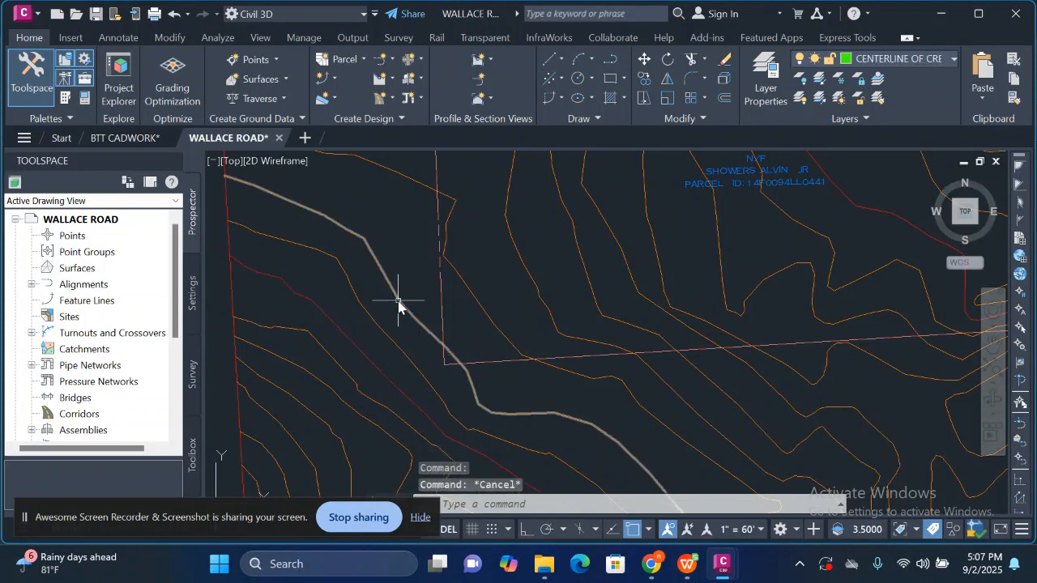
pyautogui.click(399, 303)
pyautogui.moveTo(398, 303)
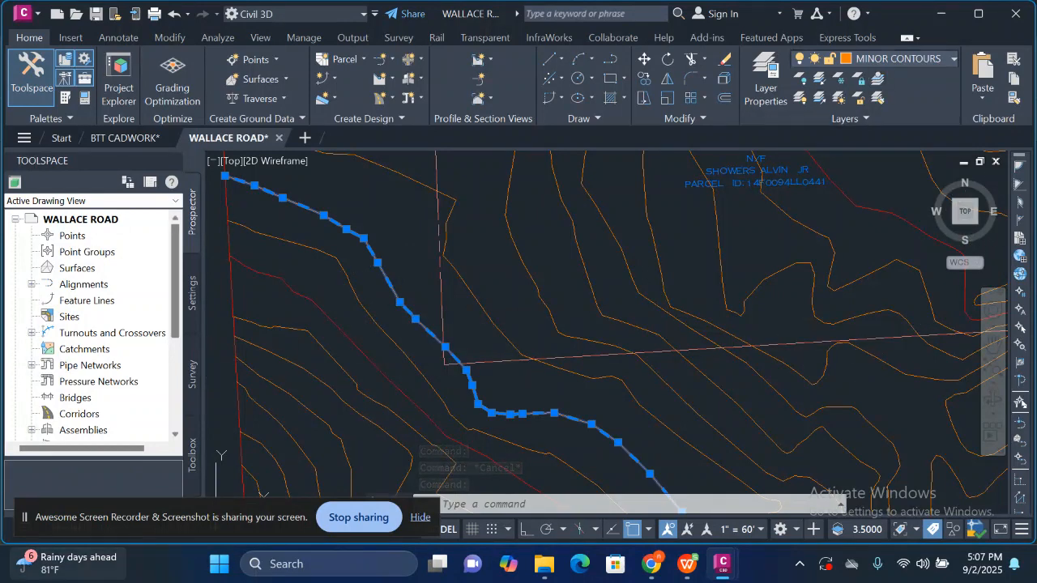
pyautogui.press('Escape')
# Step: Select the red property boundary polyline to check its extent and layer, including its long side beside the creek
pyautogui.scroll(-5, 648, 370)
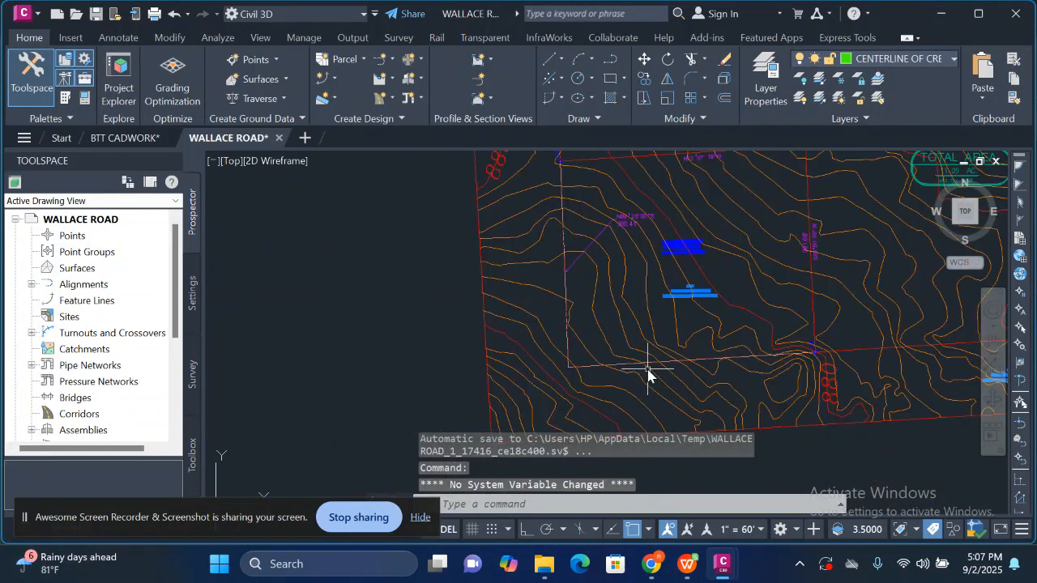
pyautogui.scroll(-3, 705, 354)
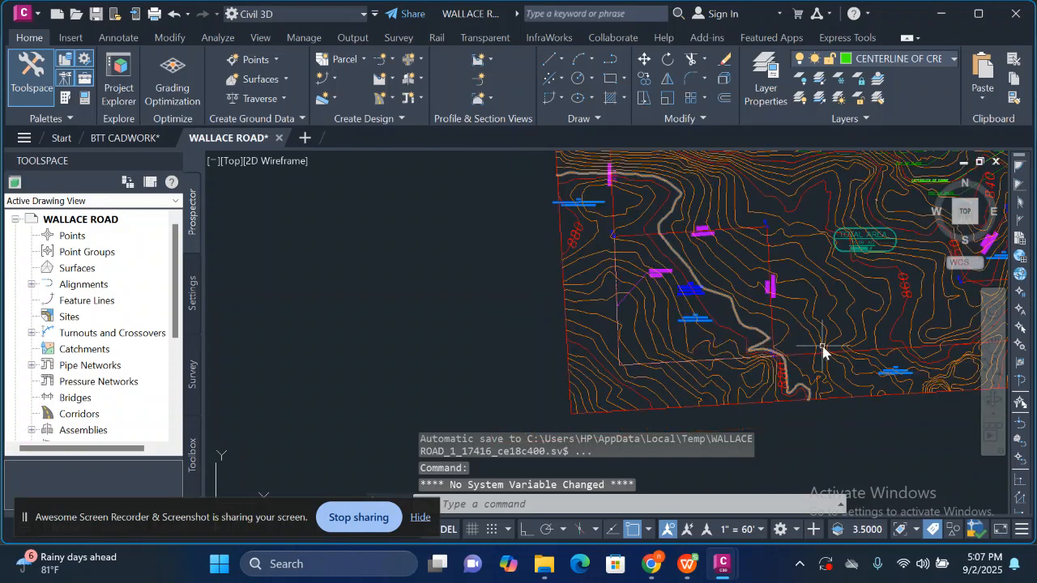
pyautogui.click(802, 354)
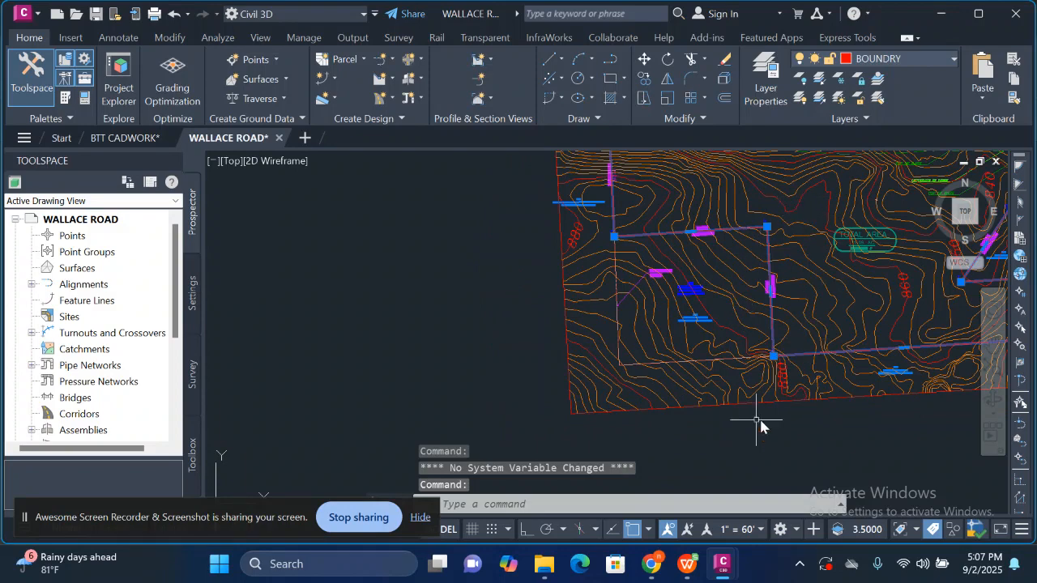
pyautogui.scroll(-2, 599, 382)
pyautogui.scroll(-1, 648, 361)
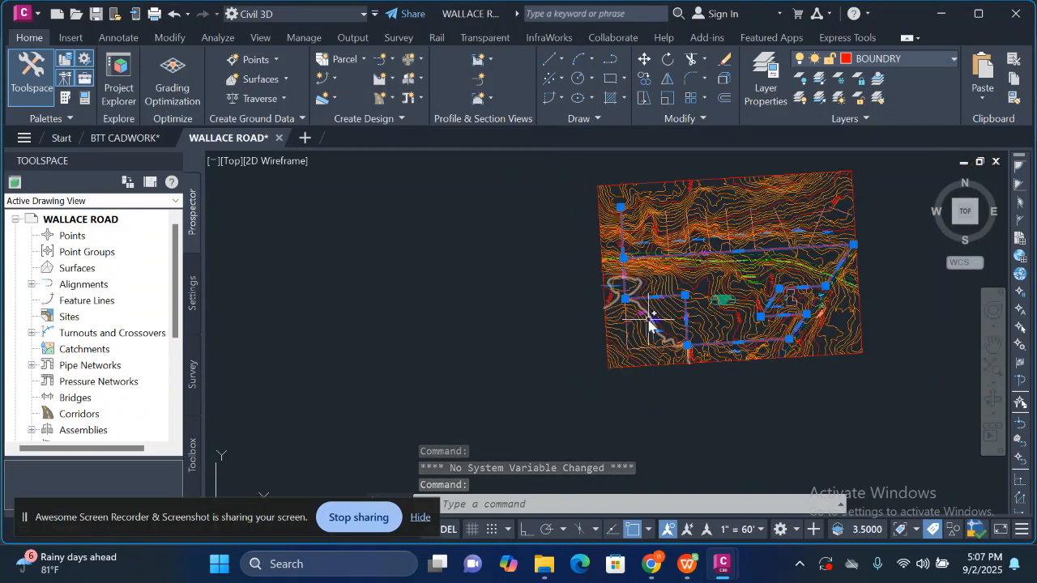
pyautogui.scroll(1, 822, 280)
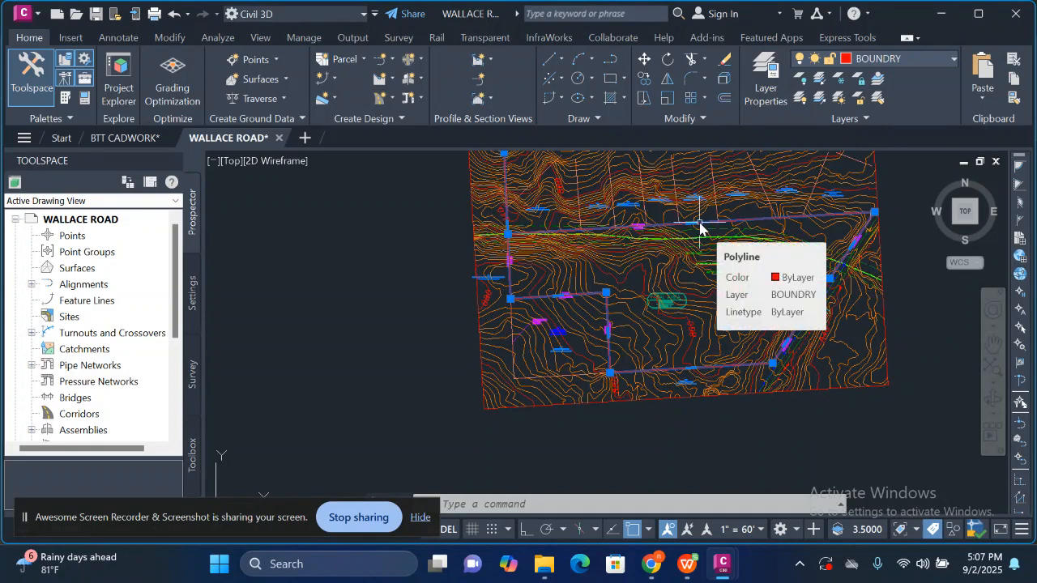
pyautogui.press('Escape')
pyautogui.scroll(5, 699, 227)
pyautogui.scroll(2, 699, 226)
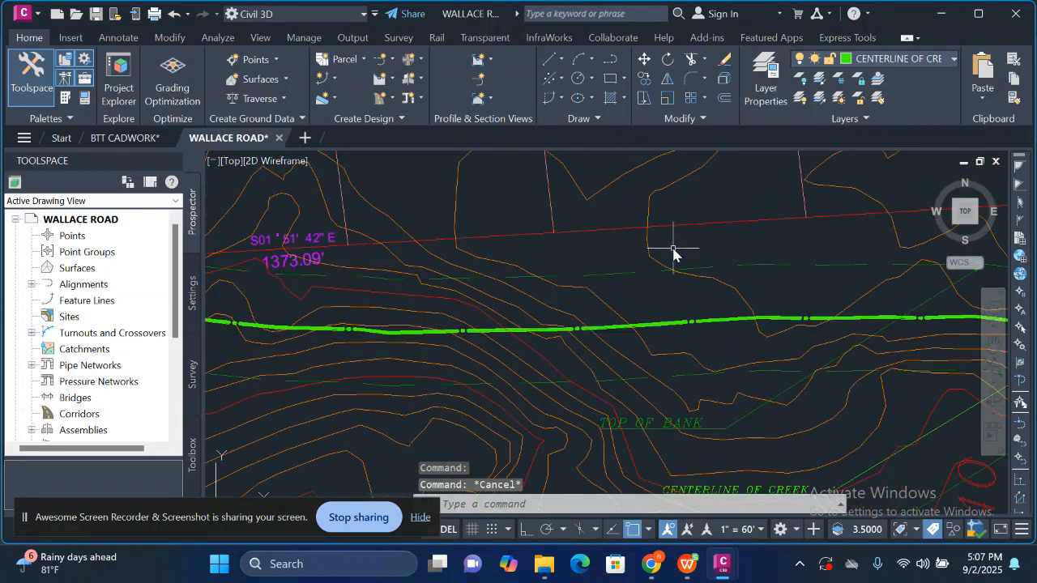
pyautogui.click(727, 222)
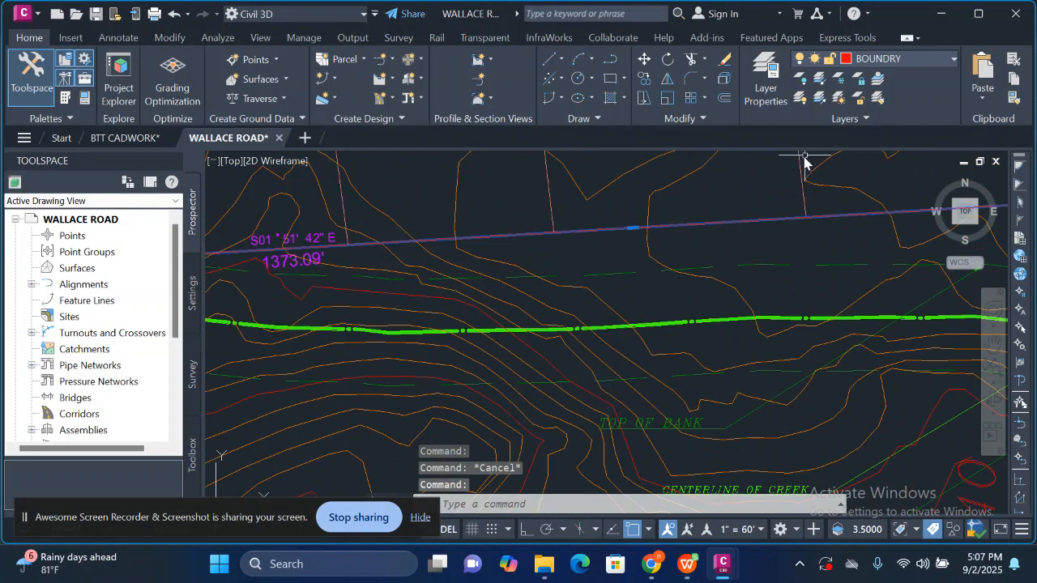
pyautogui.press('Escape')
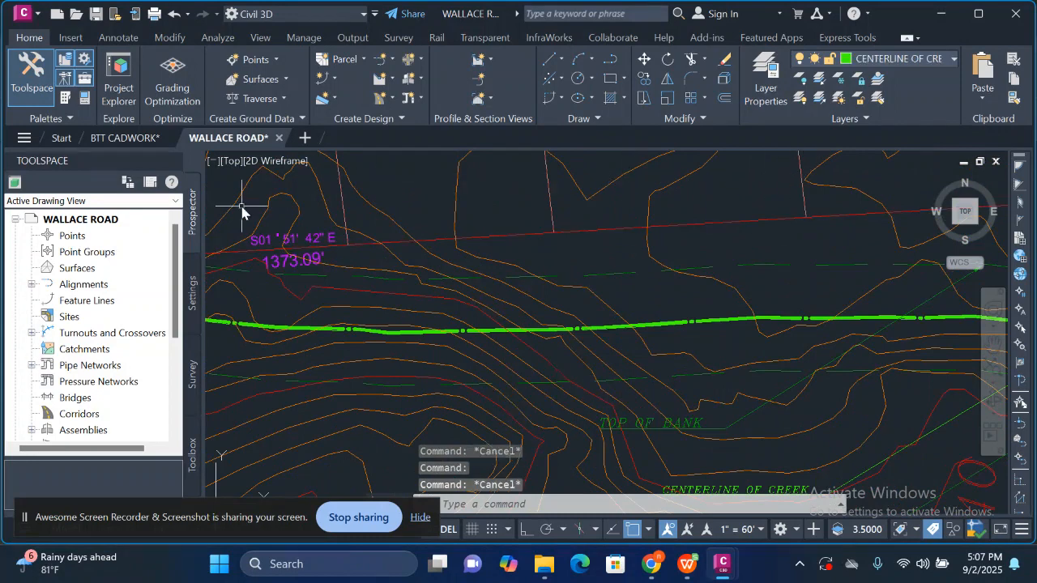
# Step: Select the bearing text on the boundary line beside the creek to check which layer it is on
pyautogui.scroll(2, 247, 239)
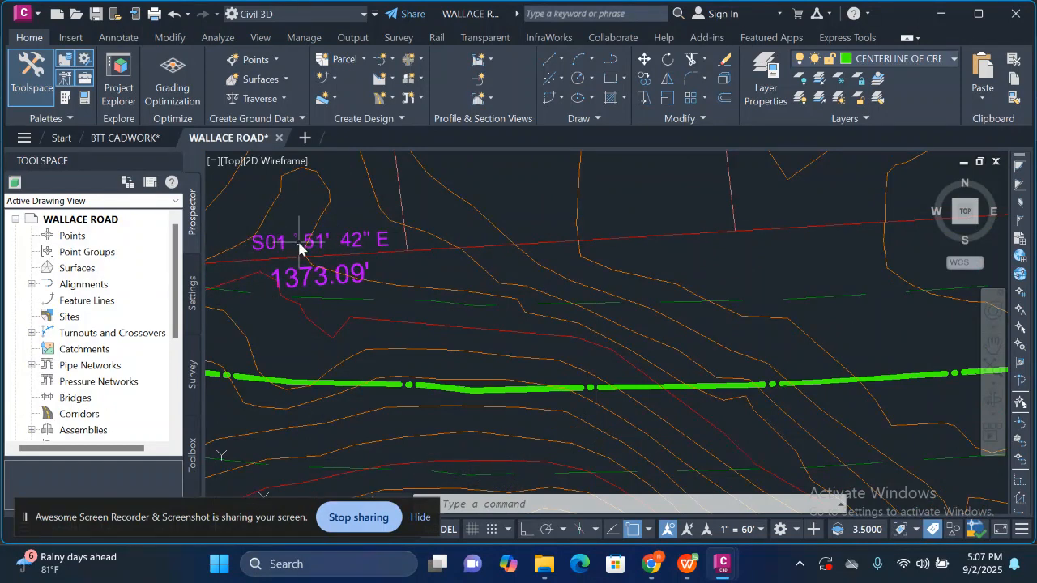
pyautogui.click(267, 248)
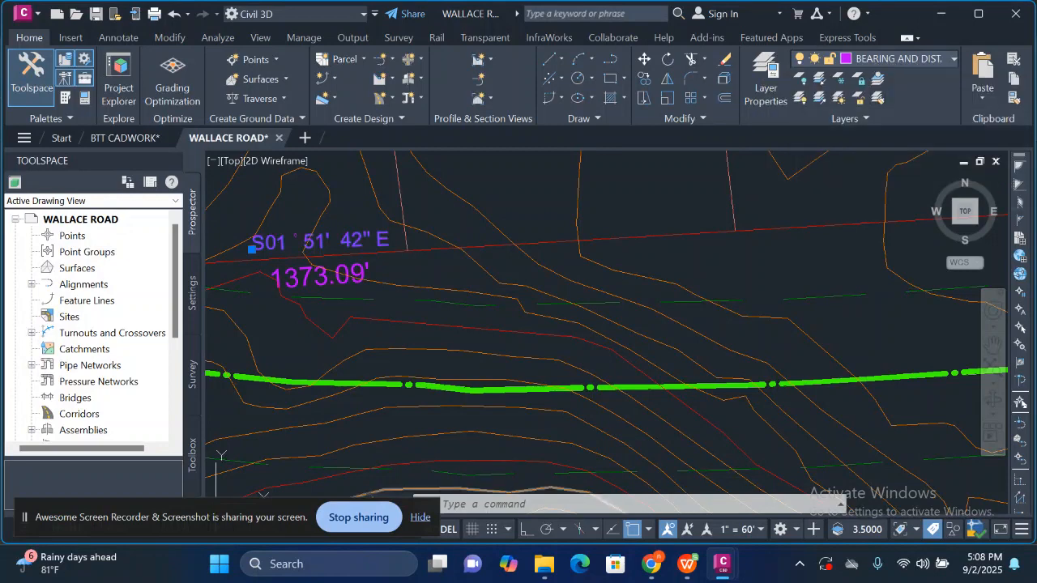
pyautogui.press('Escape')
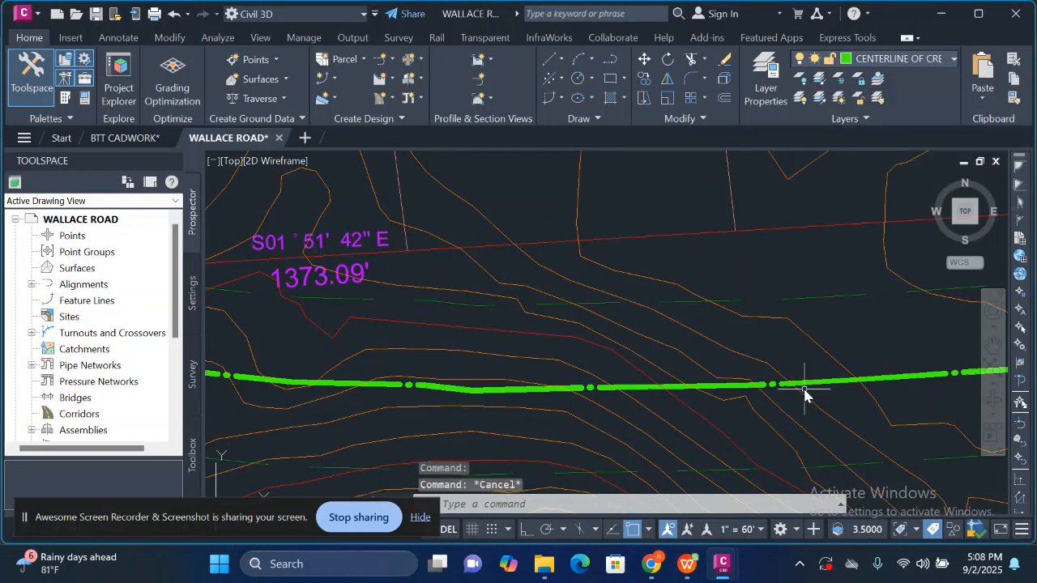
# Step: Select a dashed green line segment north of the creek centerline to check its layer
pyautogui.scroll(-5, 805, 394)
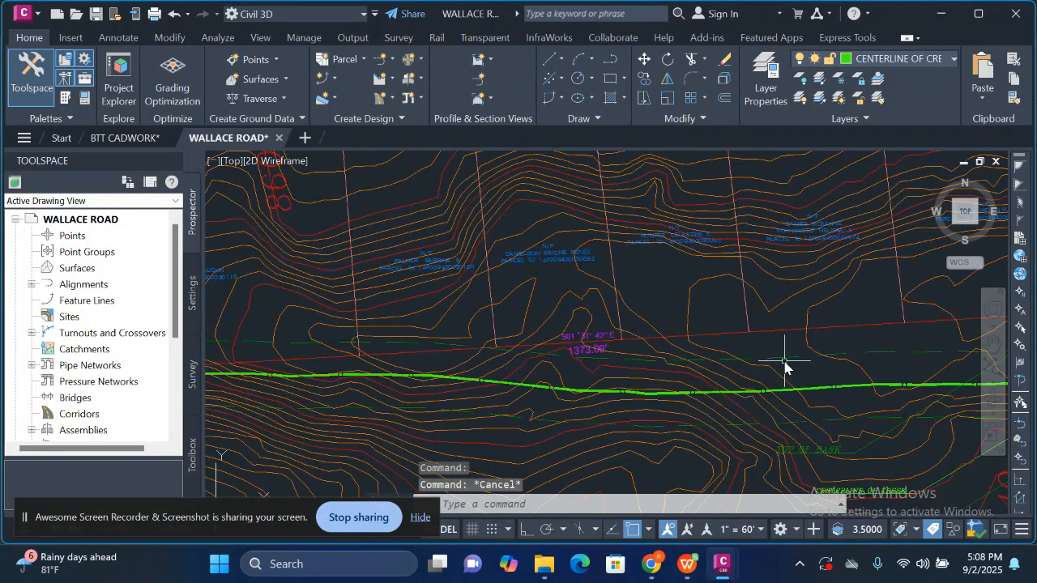
pyautogui.click(784, 360)
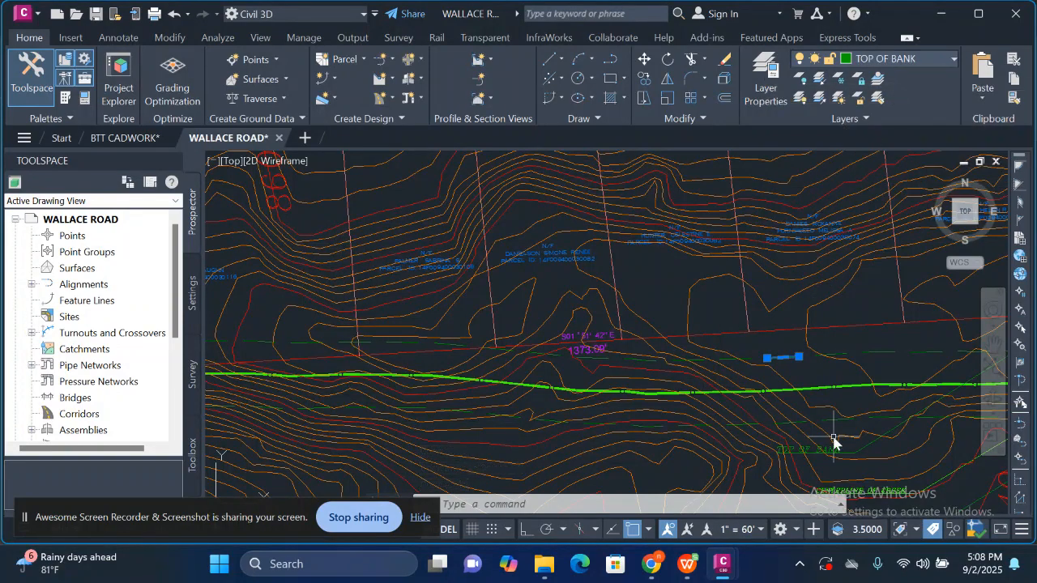
pyautogui.scroll(2, 773, 371)
pyautogui.scroll(-5, 814, 359)
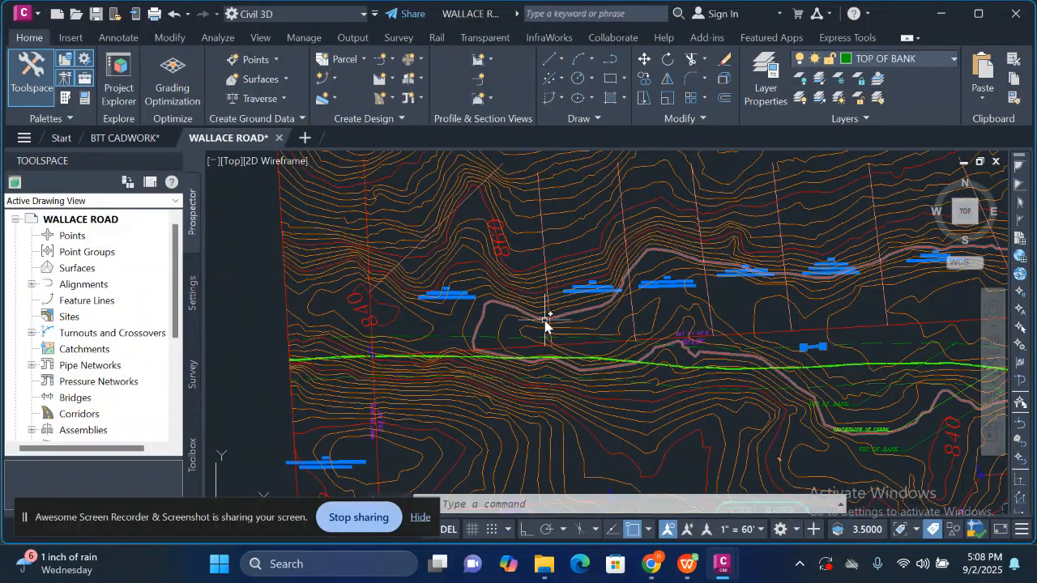
pyautogui.press('Escape')
# Step: Select a parcel ID label north of the creek to check which layer the owner and parcel text uses
pyautogui.scroll(5, 599, 272)
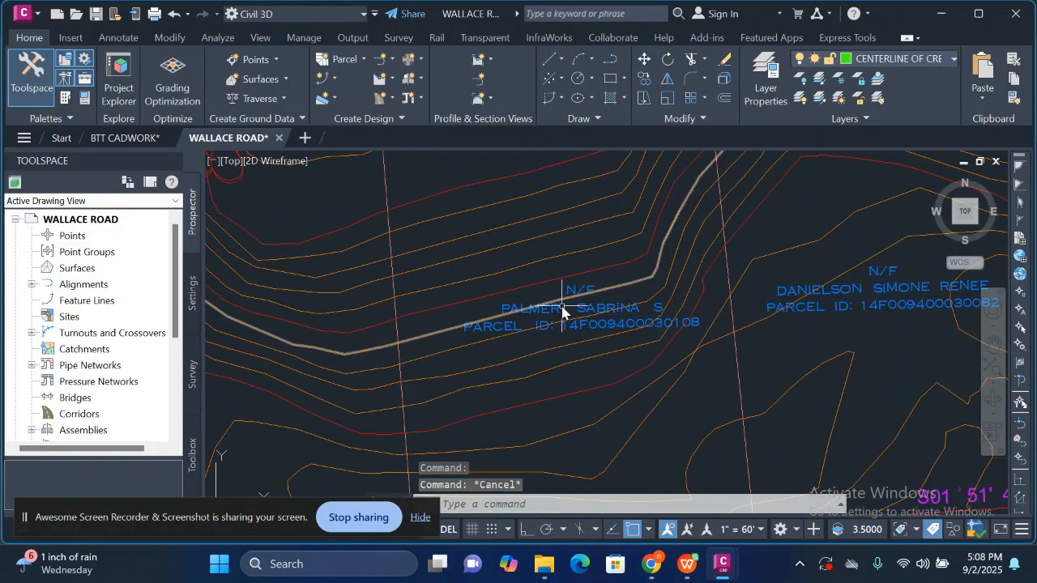
pyautogui.click(617, 327)
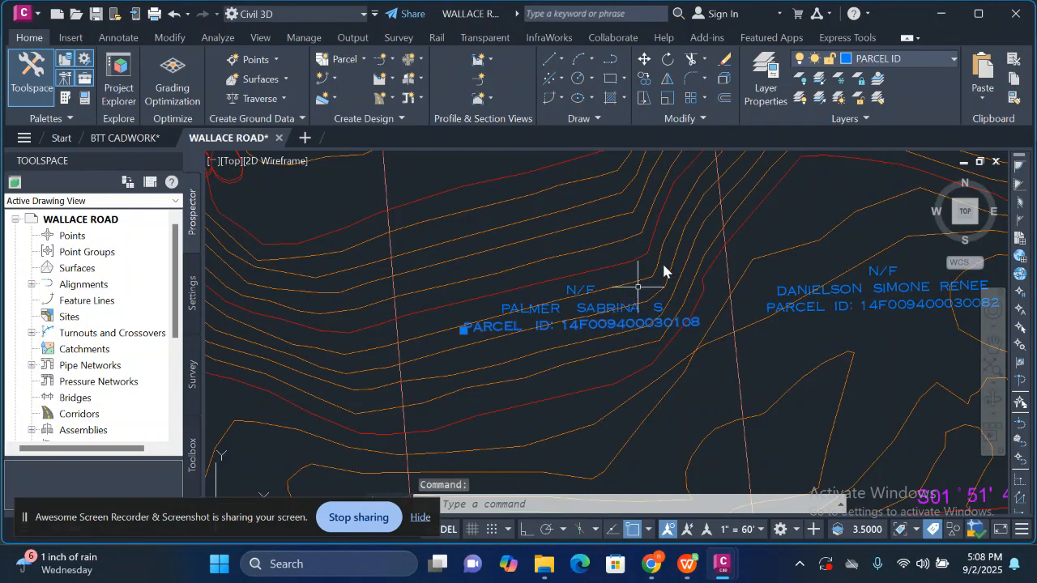
# Step: Select the parcel ID label in the westernmost parcel north of the creek to check its layer, and clear the selection
pyautogui.scroll(-3, 579, 477)
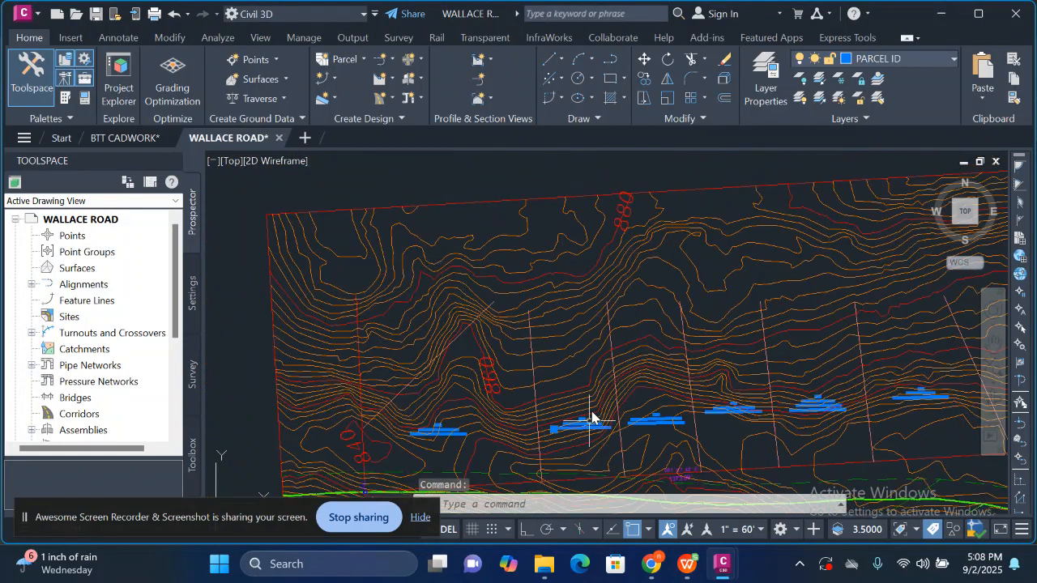
pyautogui.scroll(-3, 591, 421)
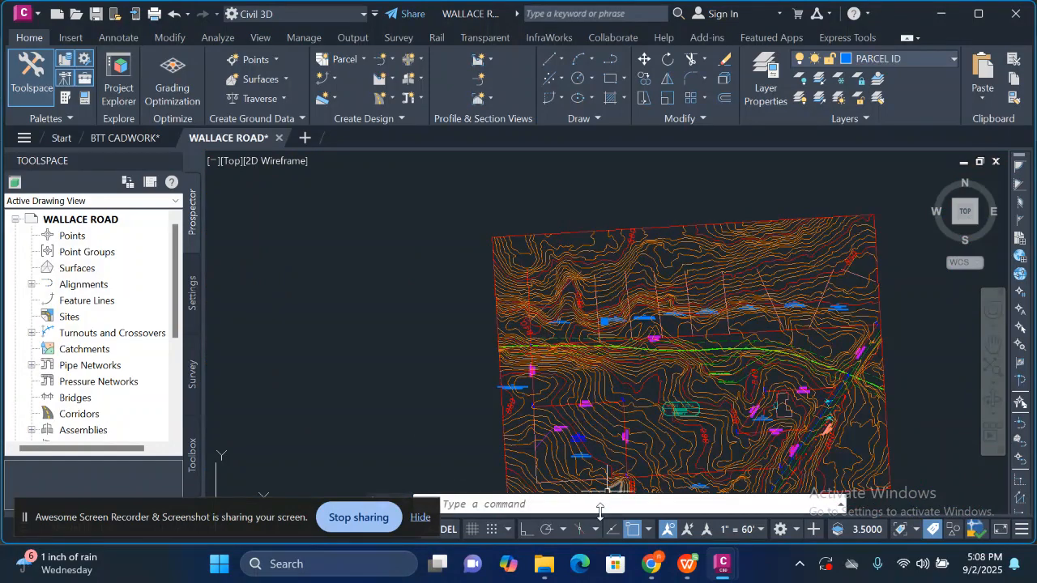
pyautogui.scroll(6, 597, 486)
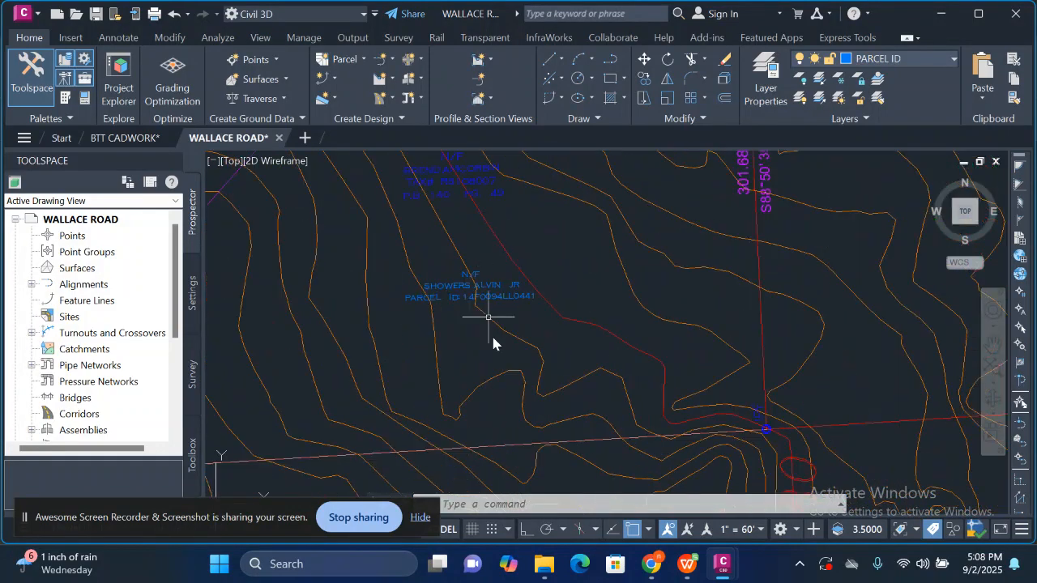
pyautogui.scroll(-5, 511, 461)
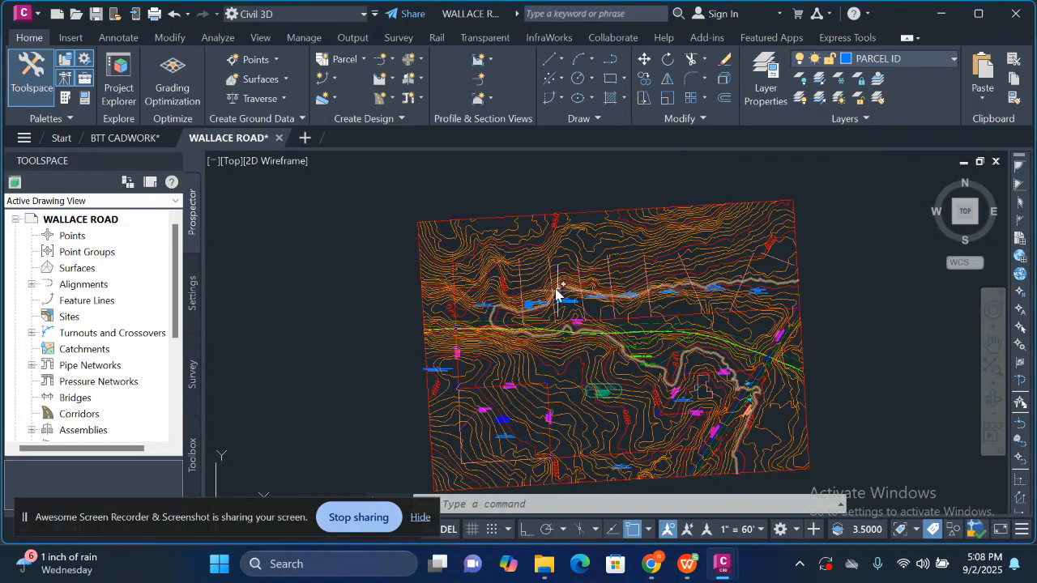
pyautogui.scroll(4, 556, 293)
pyautogui.scroll(1, 468, 343)
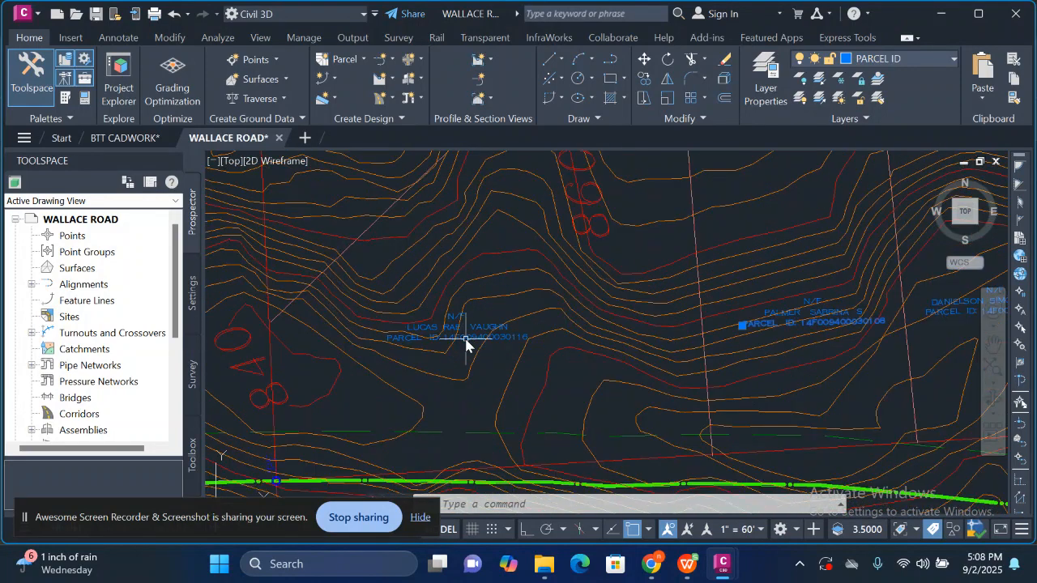
pyautogui.scroll(1, 465, 344)
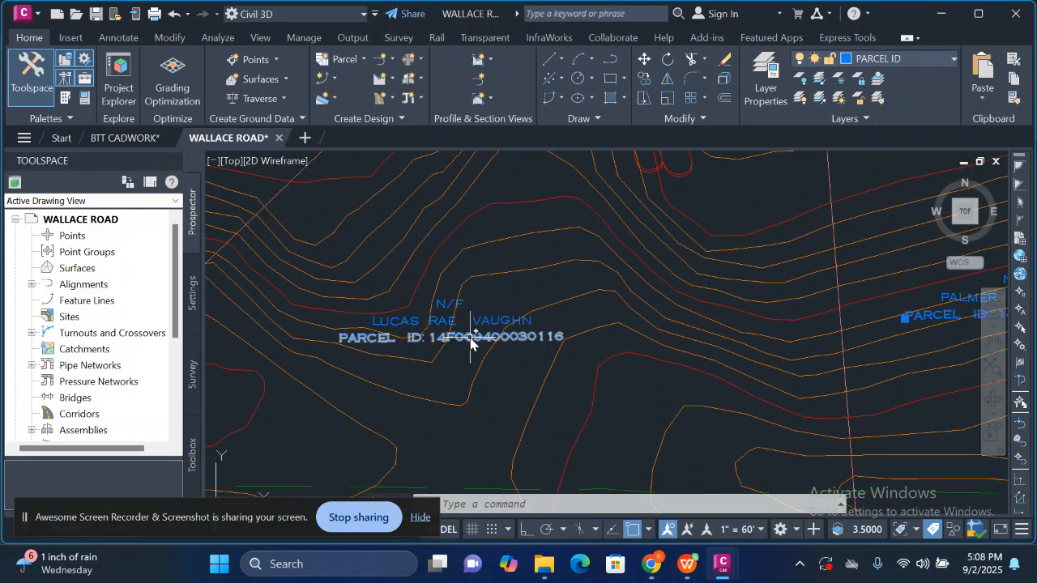
pyautogui.click(471, 343)
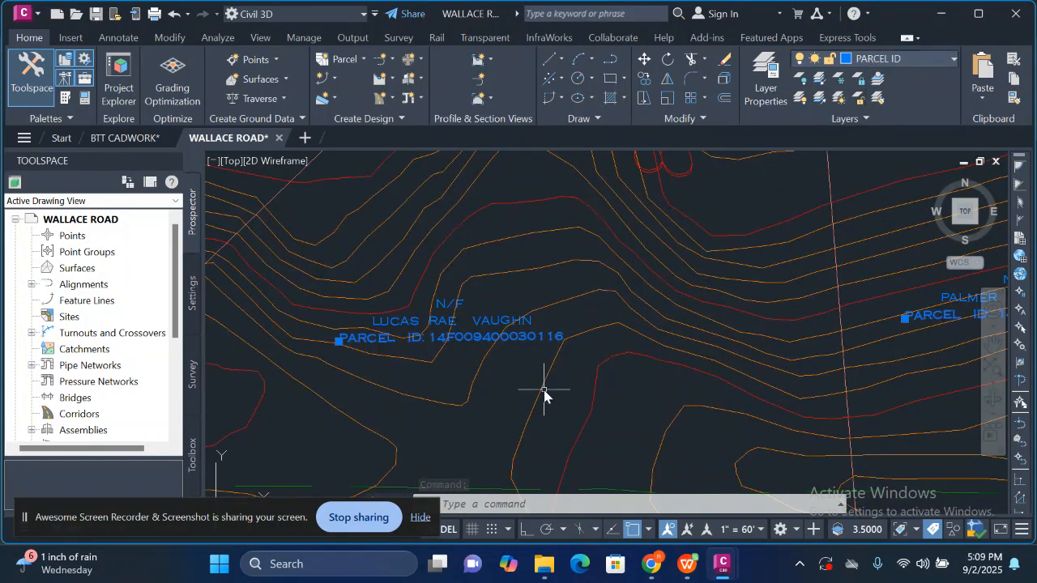
pyautogui.scroll(-2, 544, 395)
pyautogui.scroll(-2, 543, 394)
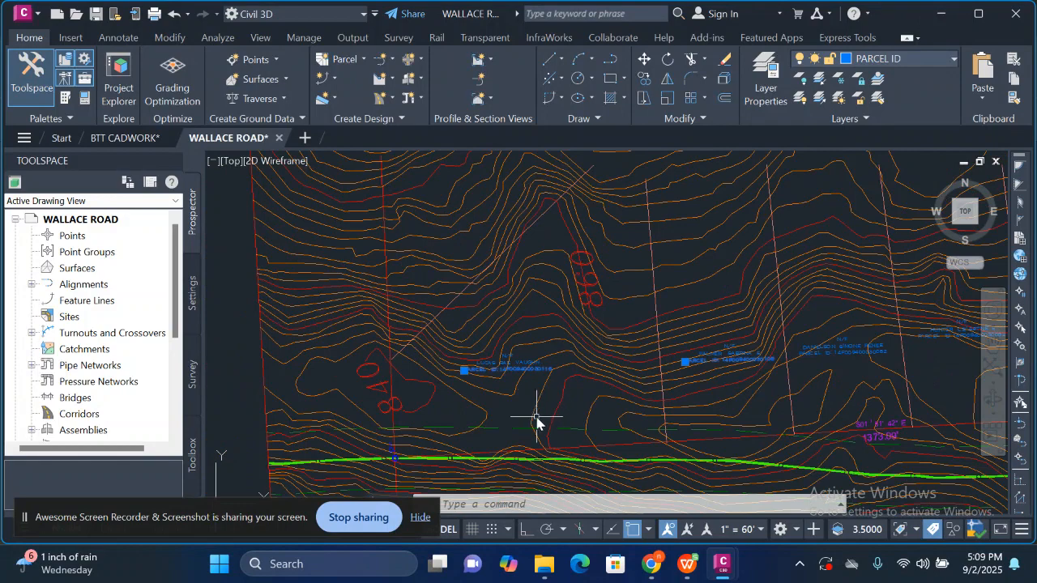
pyautogui.scroll(-5, 406, 377)
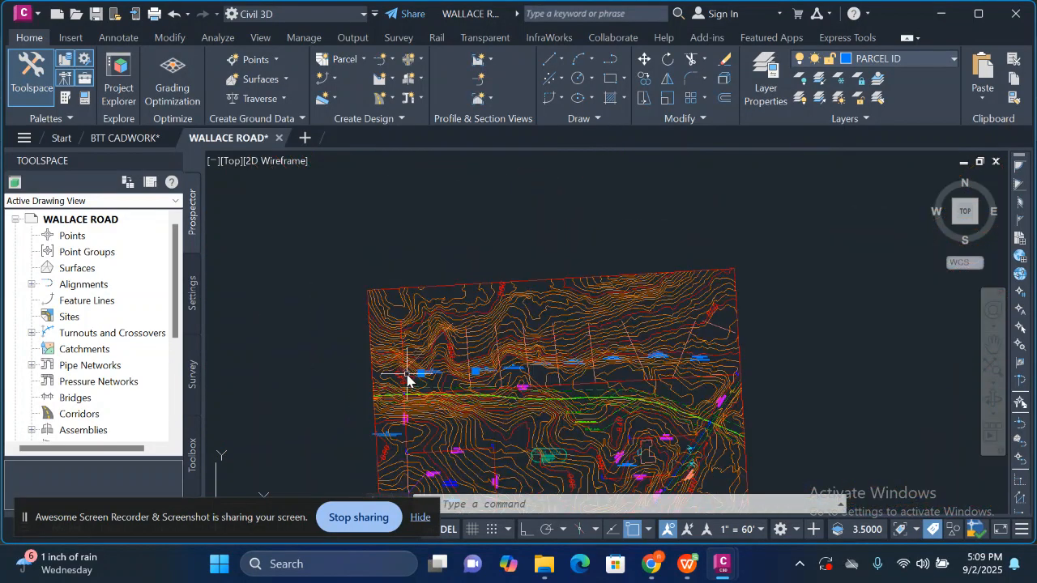
pyautogui.press('Escape')
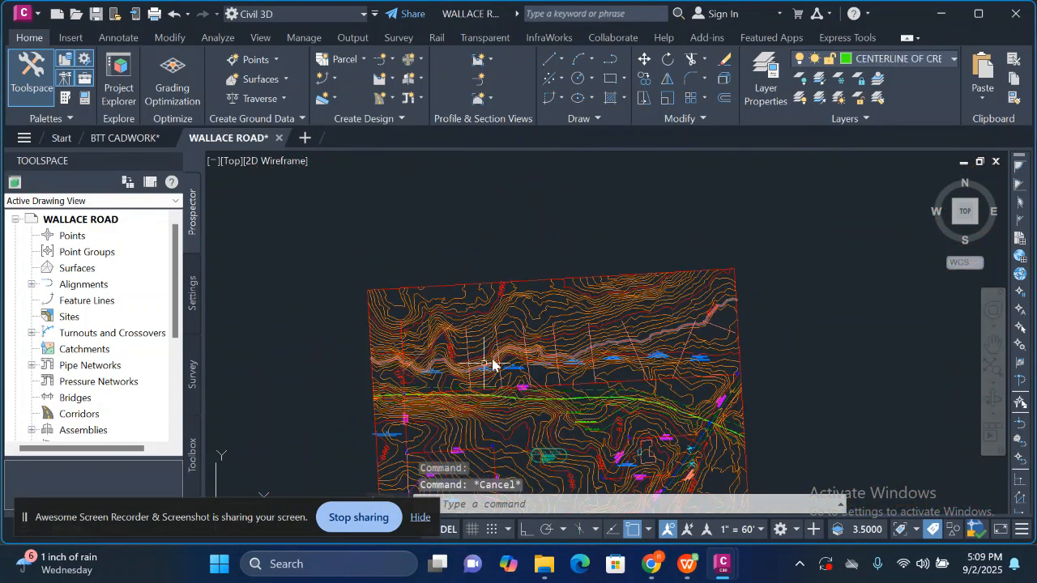
# Step: Try out a circle on the creek centerline layer in the empty space east of the survey, and erase it
pyautogui.scroll(-3, 576, 348)
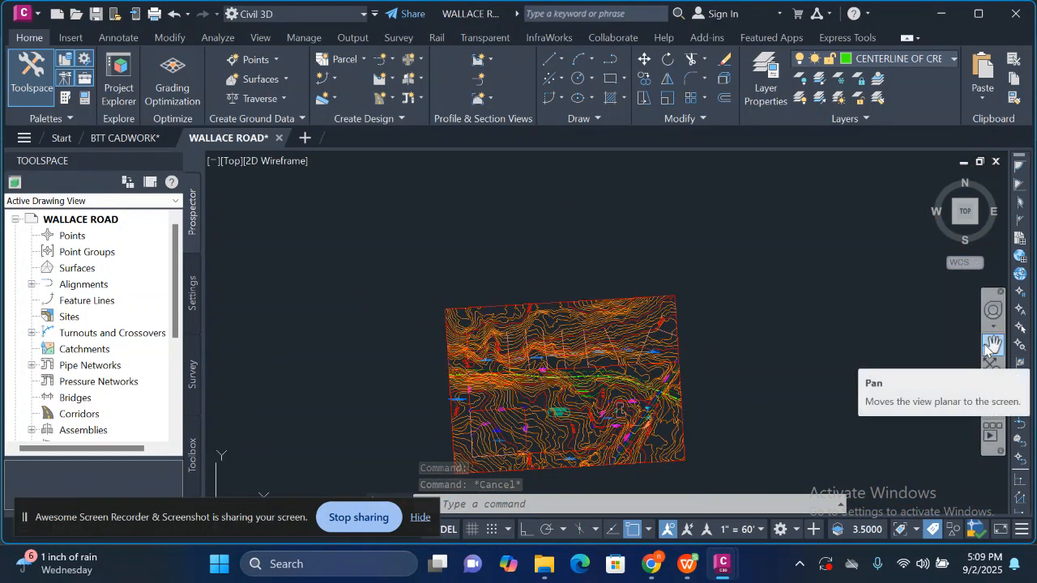
pyautogui.click(991, 346)
pyautogui.moveTo(750, 304); pyautogui.dragTo(651, 222)
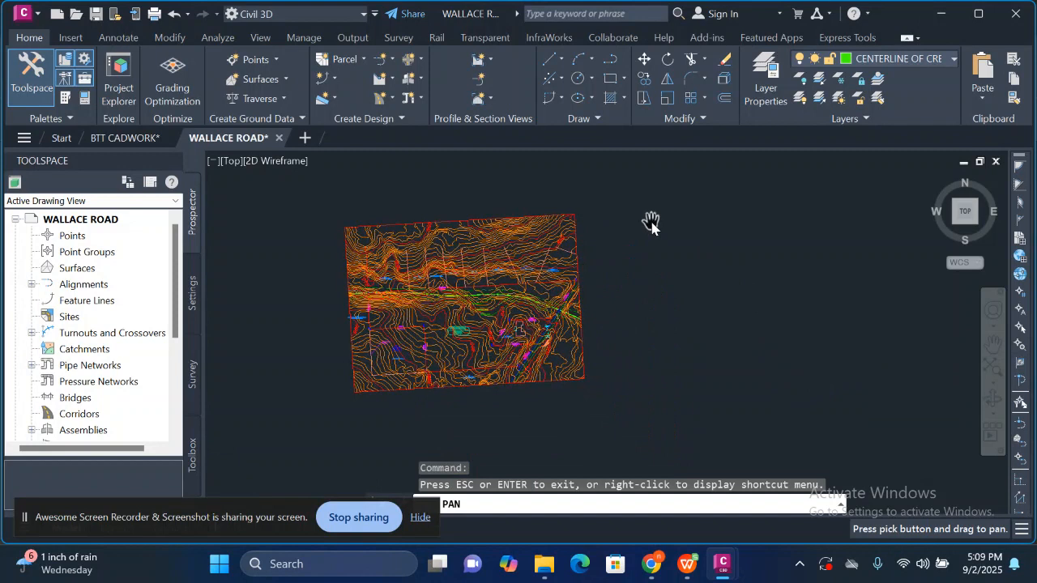
pyautogui.rightClick(620, 279)
pyautogui.click(699, 290)
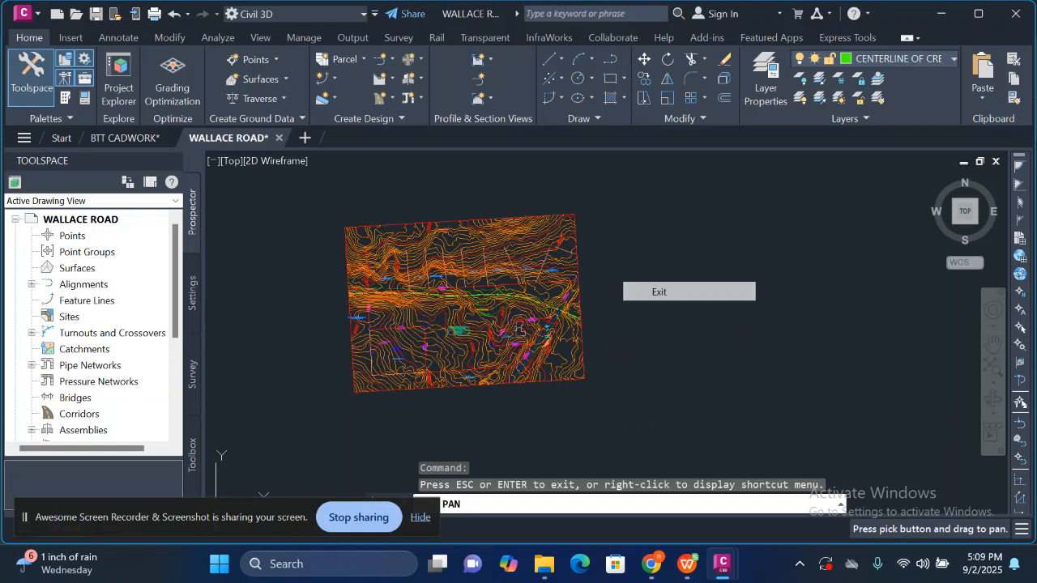
pyautogui.click(576, 79)
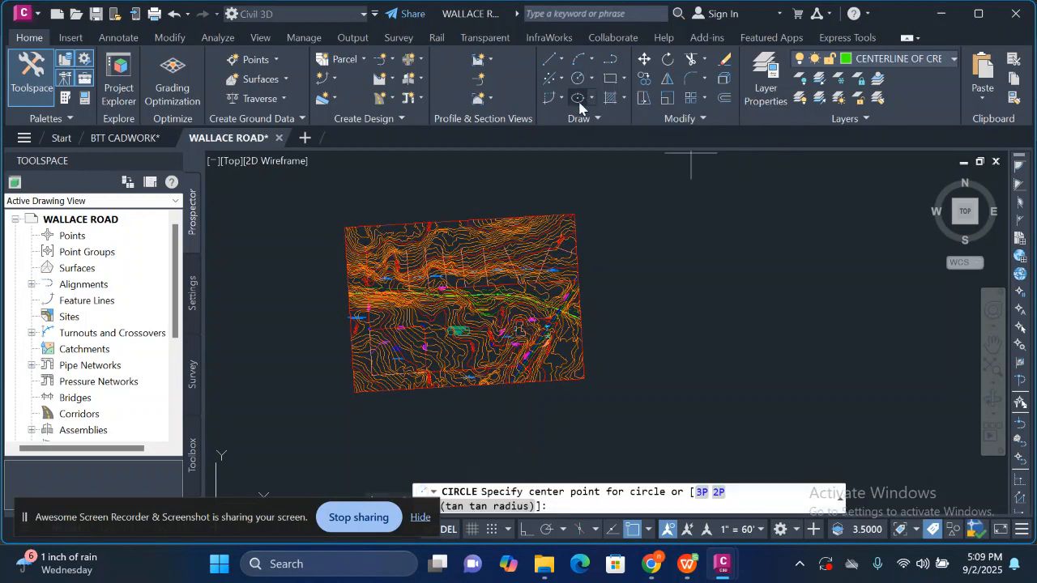
pyautogui.click(782, 224)
pyautogui.click(724, 273)
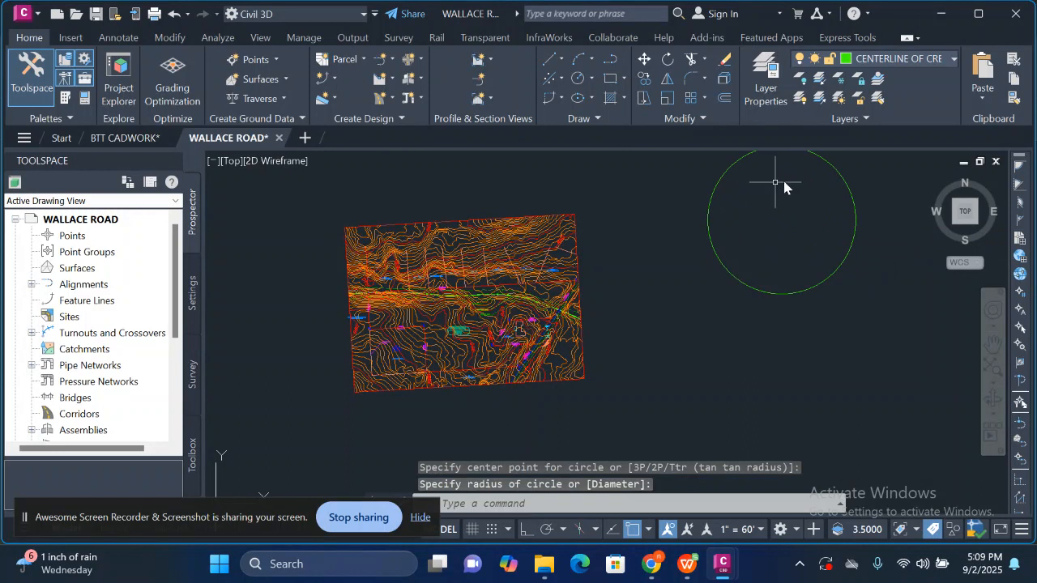
pyautogui.click(845, 183)
pyautogui.click(724, 59)
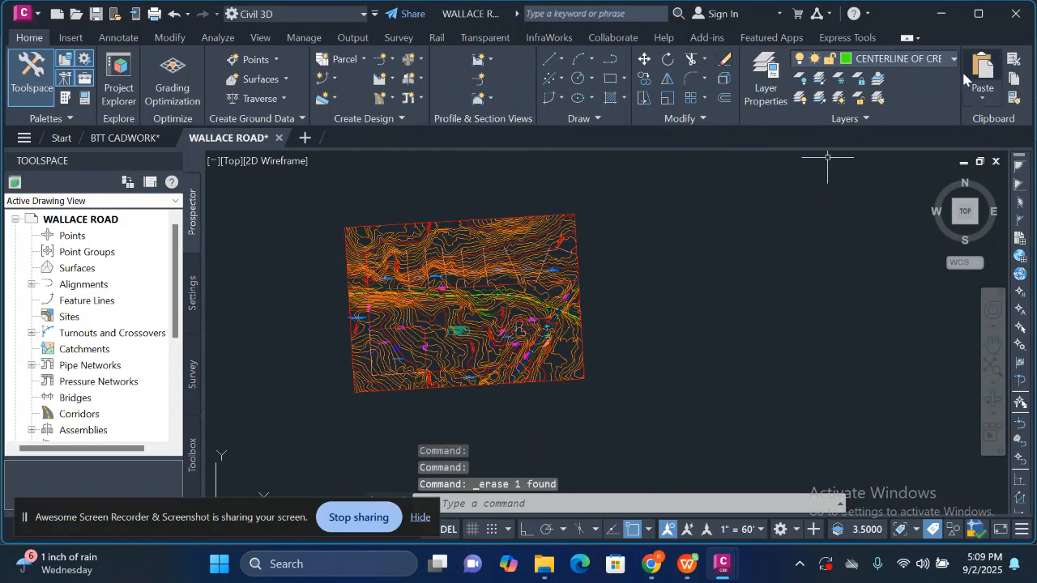
# Step: Make V-NODE-TREE the current layer
pyautogui.click(953, 60)
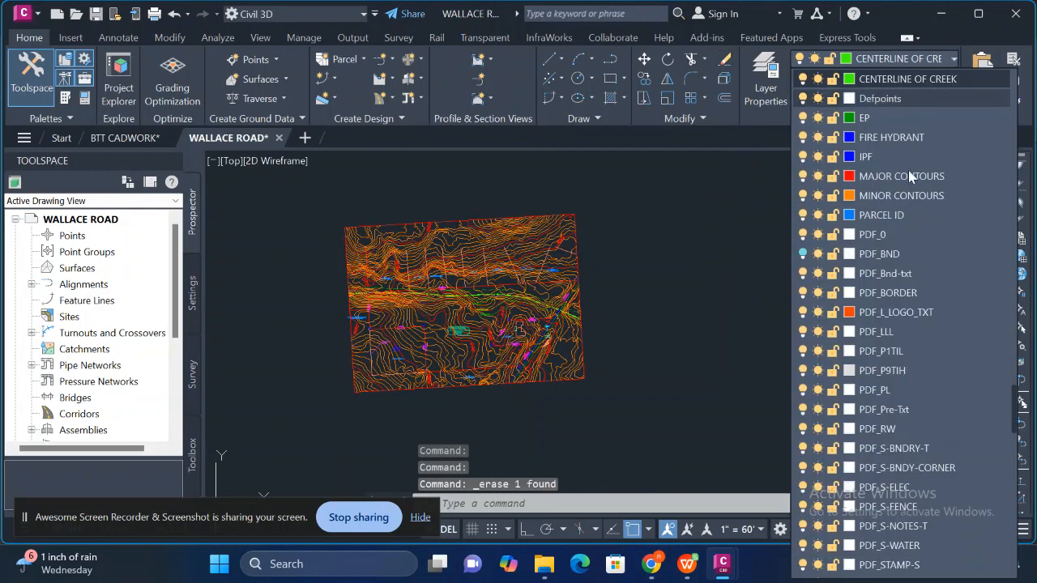
pyautogui.scroll(-5, 875, 462)
pyautogui.scroll(-15, 873, 460)
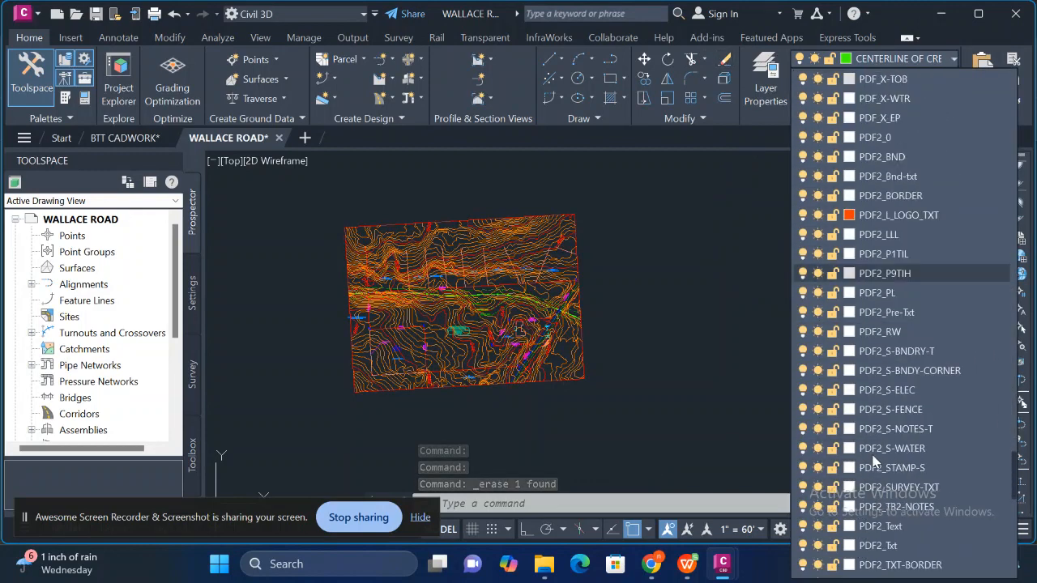
pyautogui.scroll(-6, 874, 454)
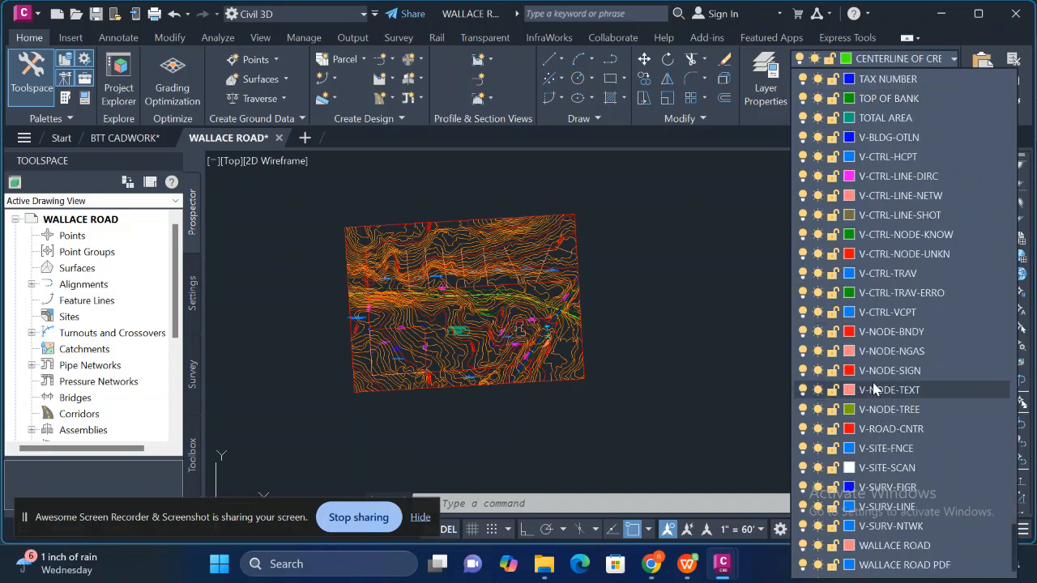
pyautogui.click(863, 411)
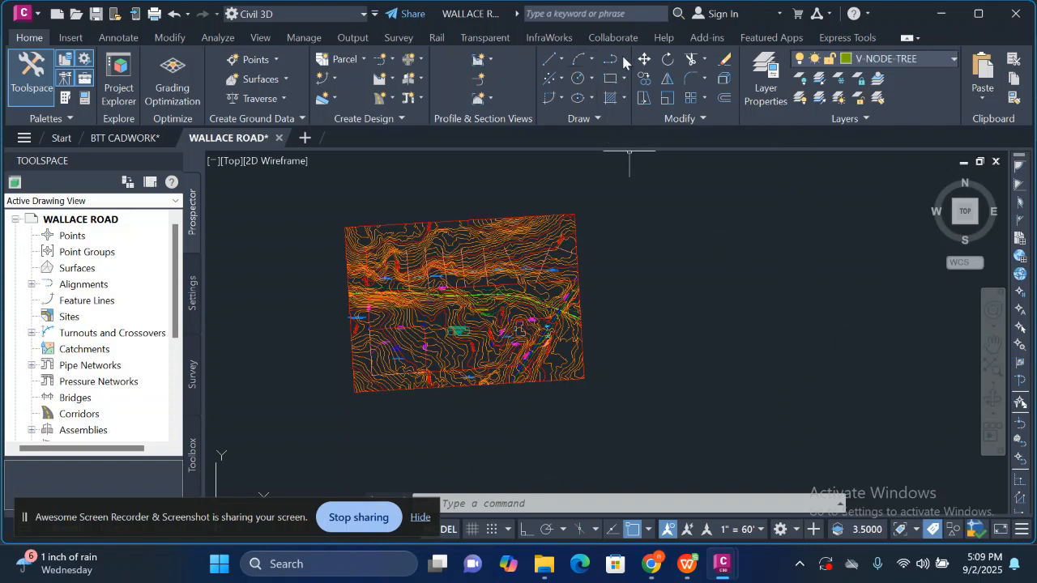
# Step: Draw a circle of about 801 radius east of the survey and a smaller one of about 445 radius overlapping its northwest part
pyautogui.click(580, 81)
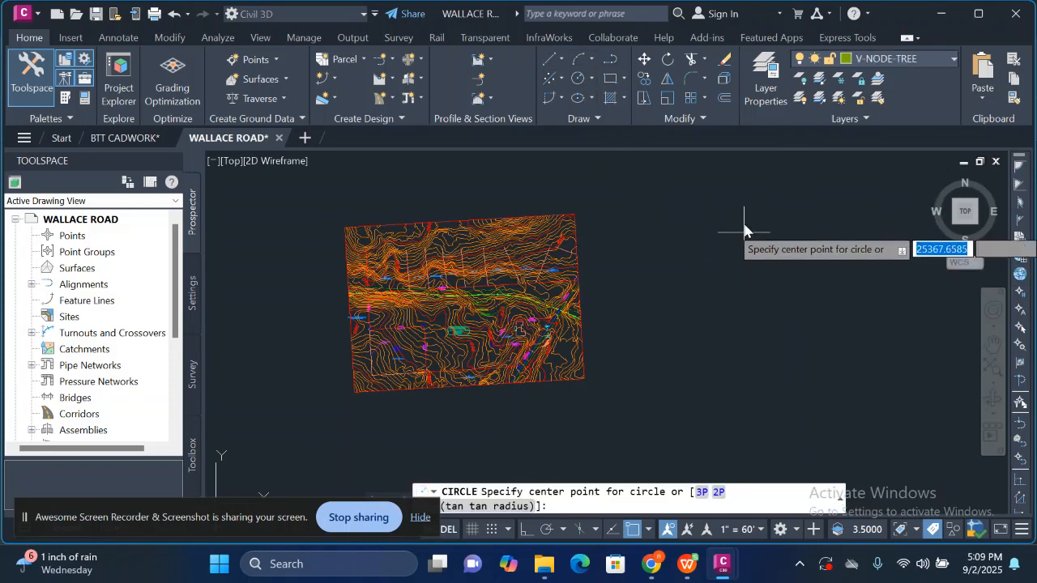
pyautogui.click(733, 198)
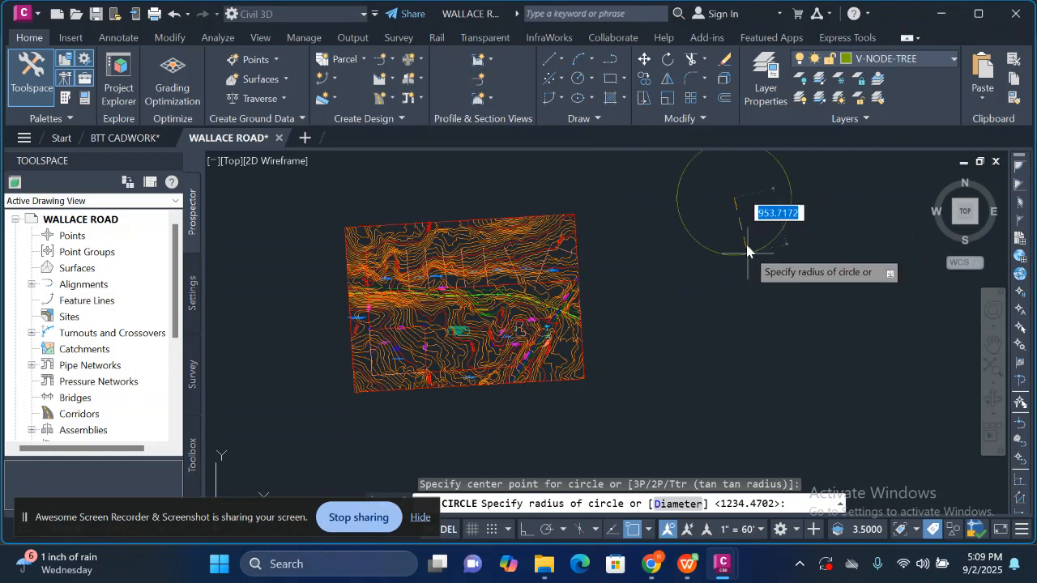
pyautogui.click(746, 244)
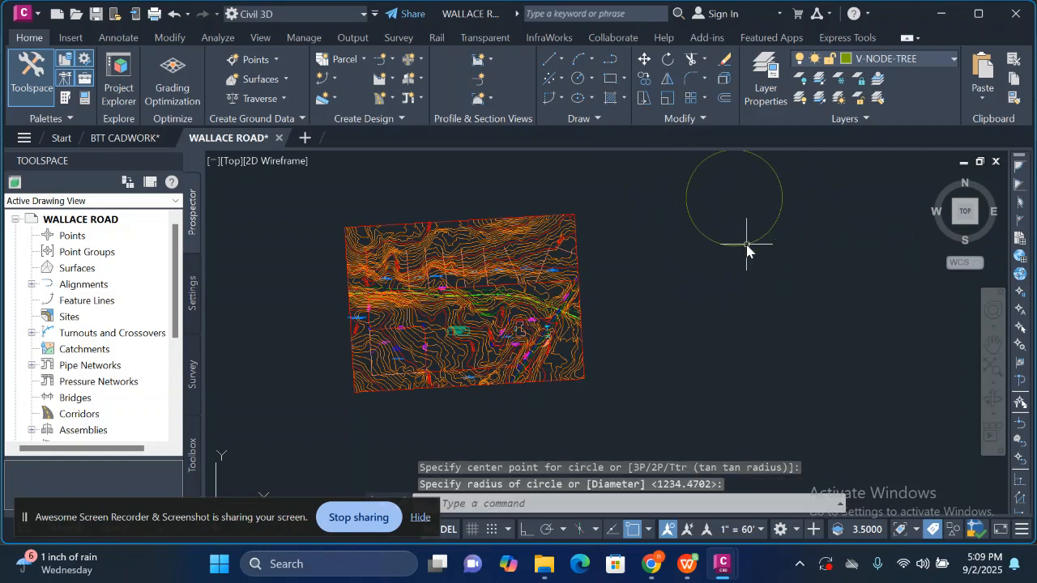
pyautogui.rightClick(729, 190)
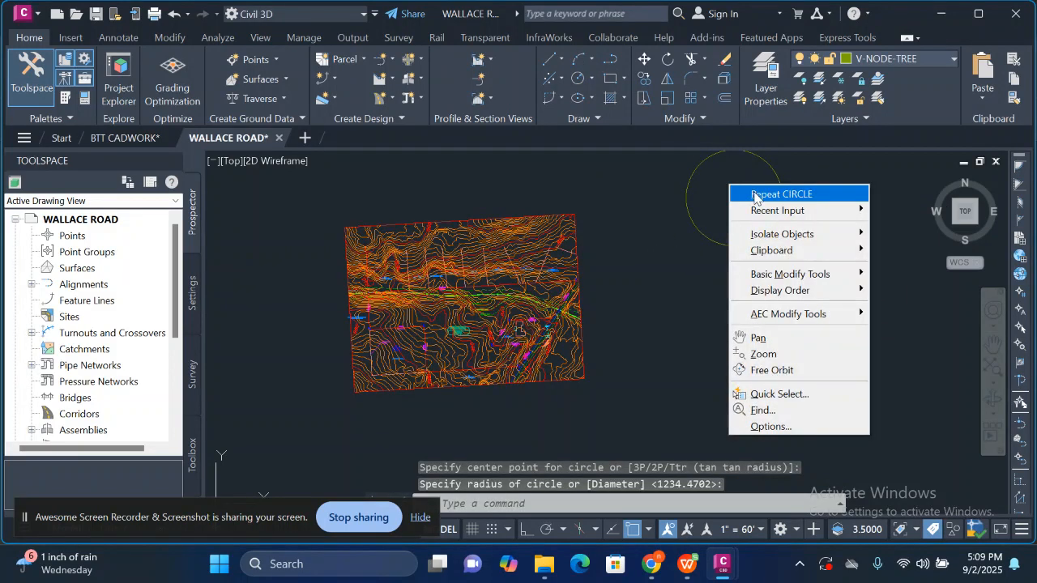
pyautogui.click(755, 195)
pyautogui.click(729, 200)
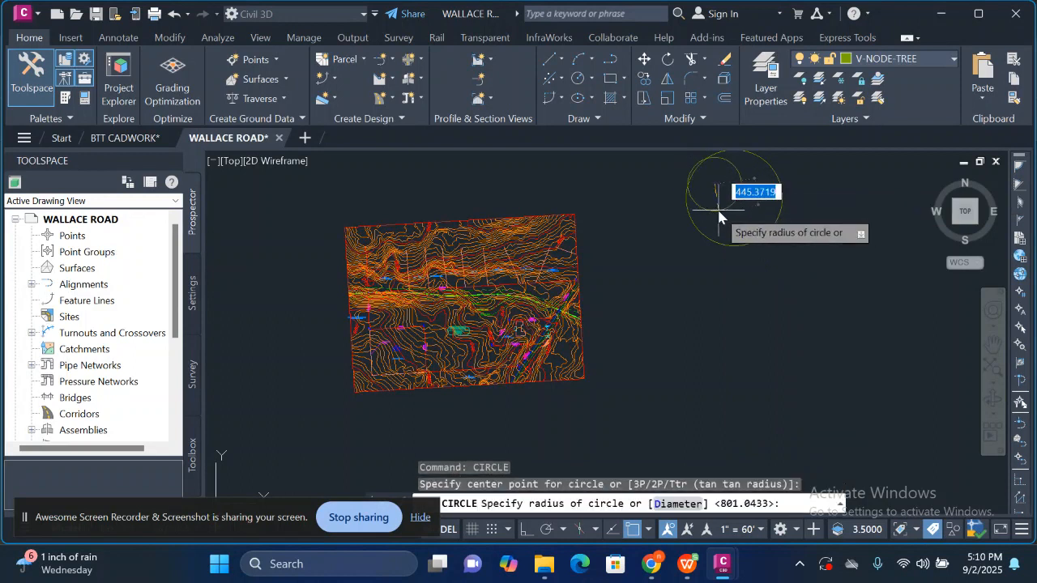
pyautogui.click(718, 215)
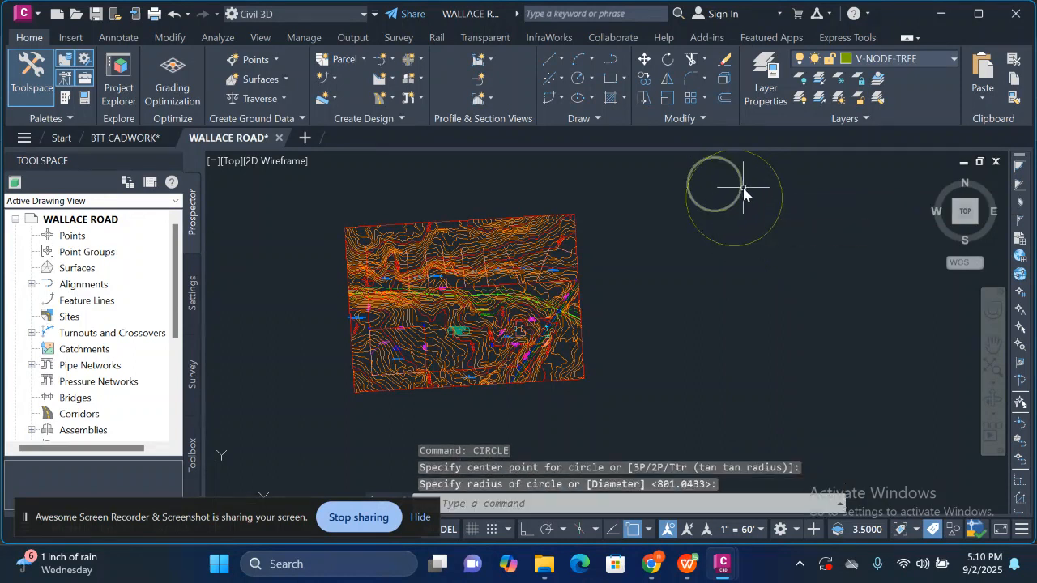
# Step: Try to move the smaller circle by its center grip toward the middle of the larger circle
pyautogui.click(740, 188)
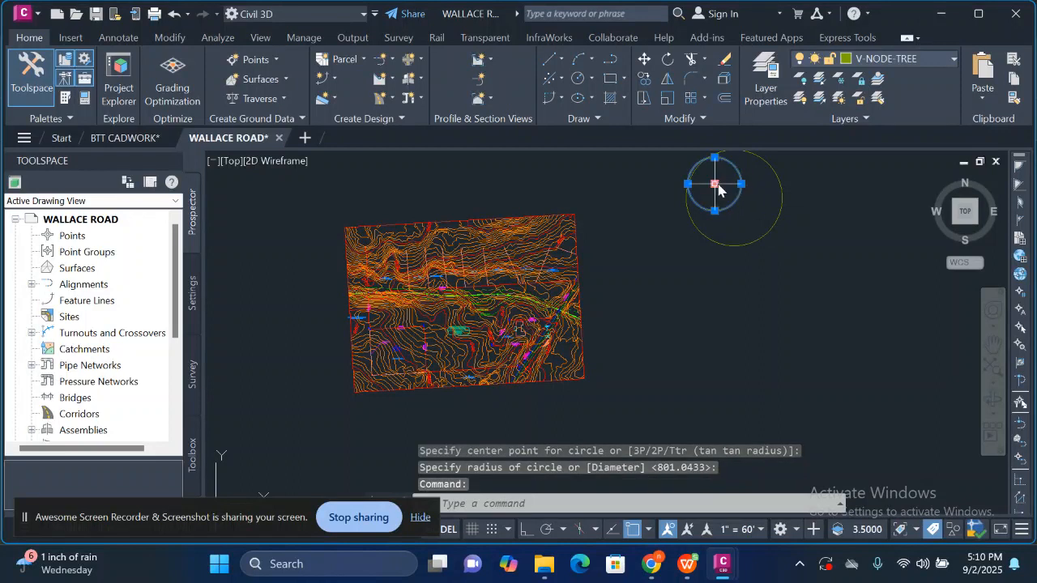
pyautogui.click(716, 185)
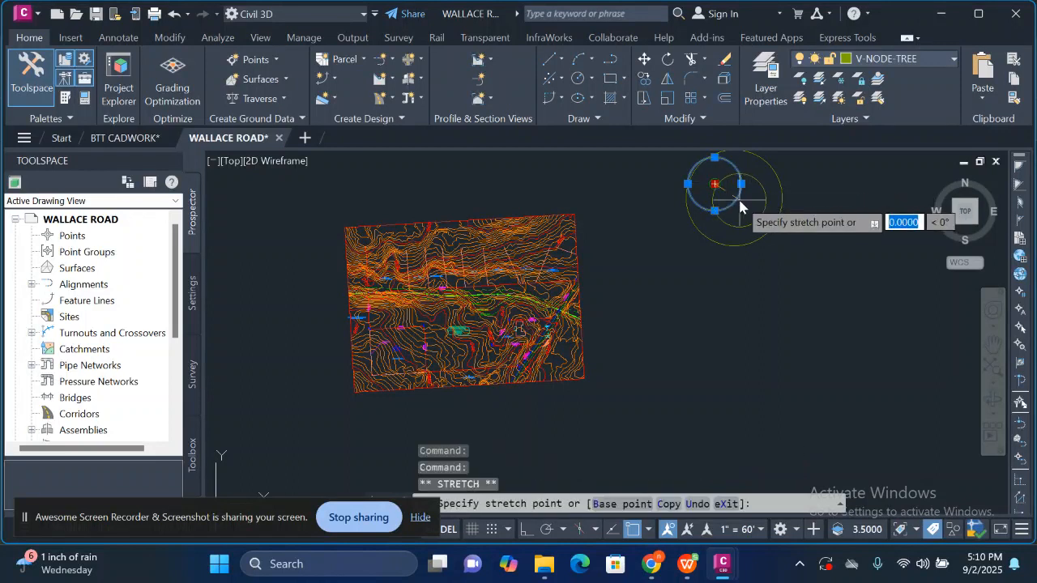
pyautogui.press('Escape')
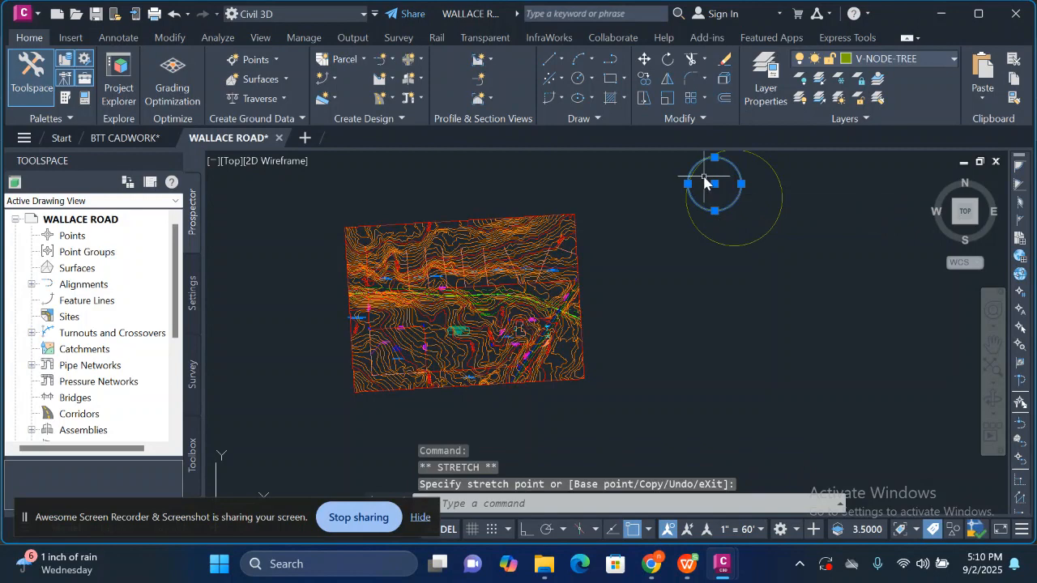
pyautogui.click(715, 185)
pyautogui.click(714, 184)
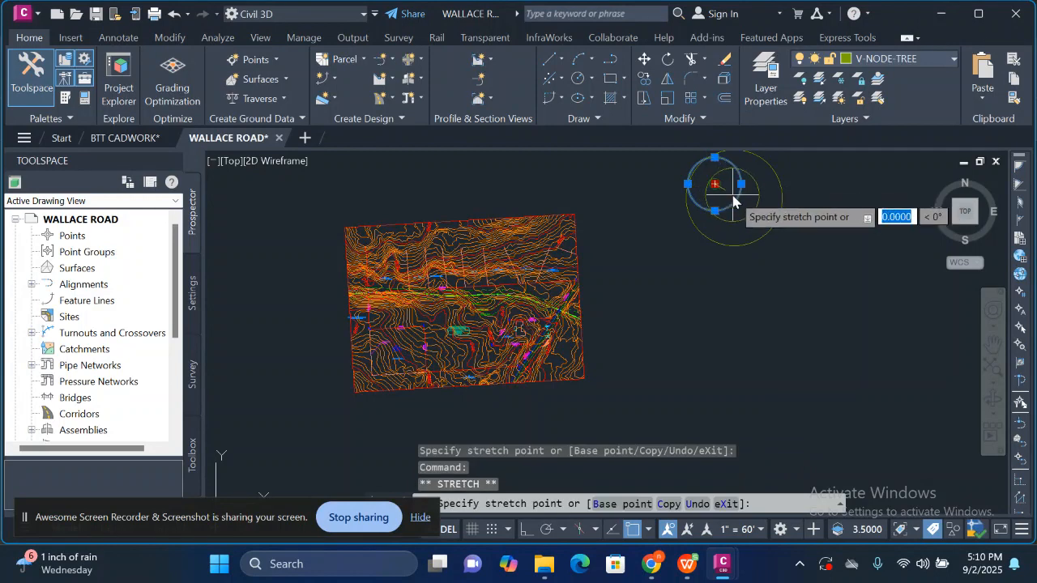
pyautogui.click(727, 196)
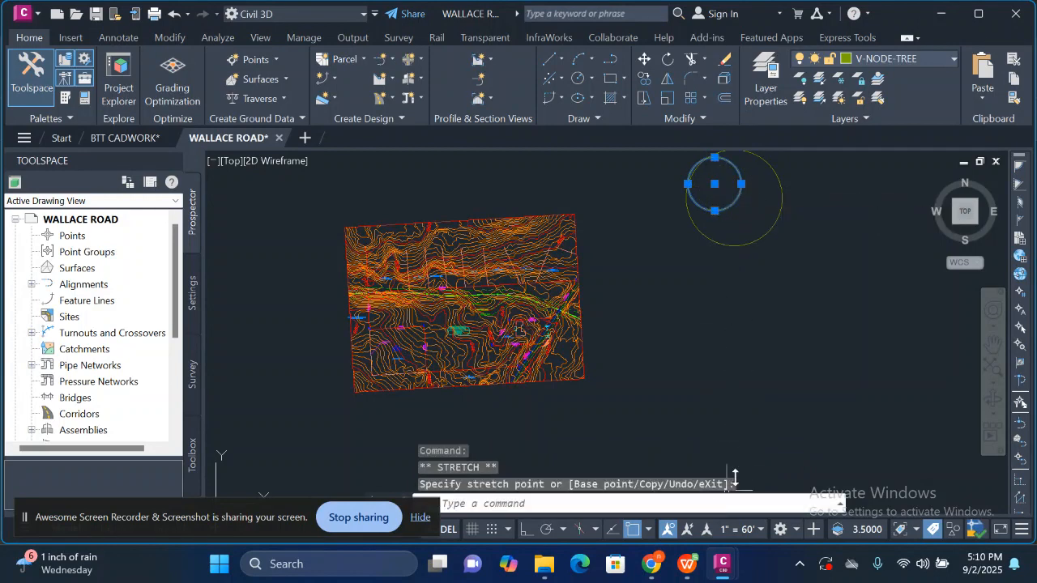
pyautogui.scroll(-3, 893, 296)
pyautogui.scroll(5, 891, 202)
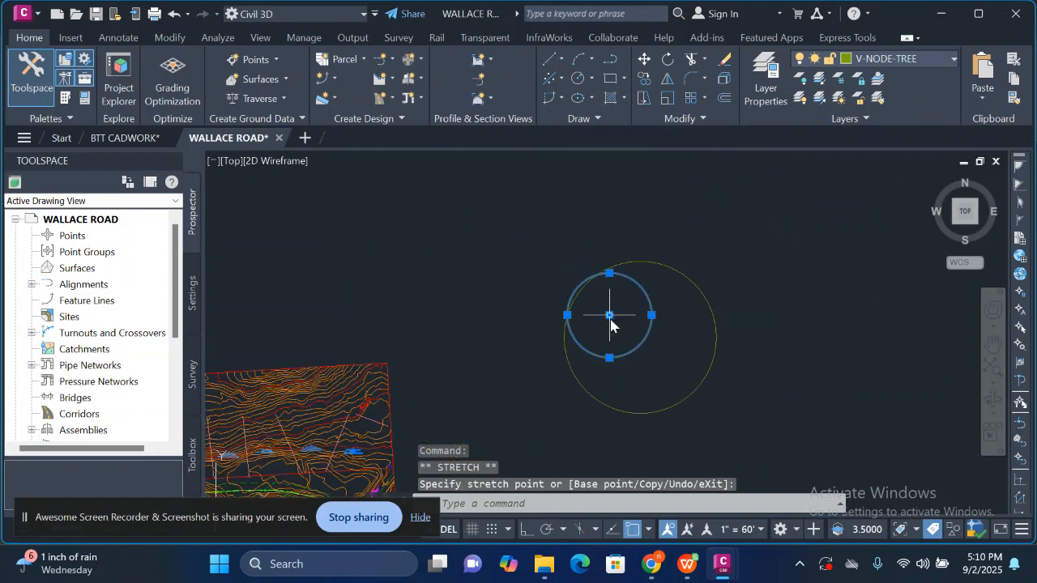
pyautogui.click(609, 315)
pyautogui.click(609, 315)
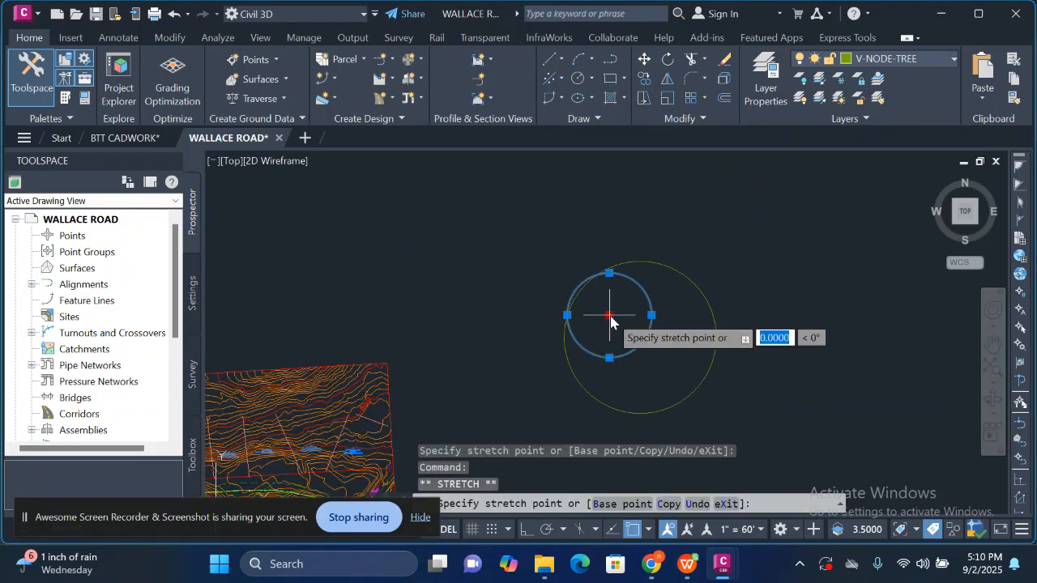
pyautogui.click(643, 348)
# Step: Turn off object snap and move the smaller circle by its center to near the middle of the larger circle
pyautogui.press('F3')
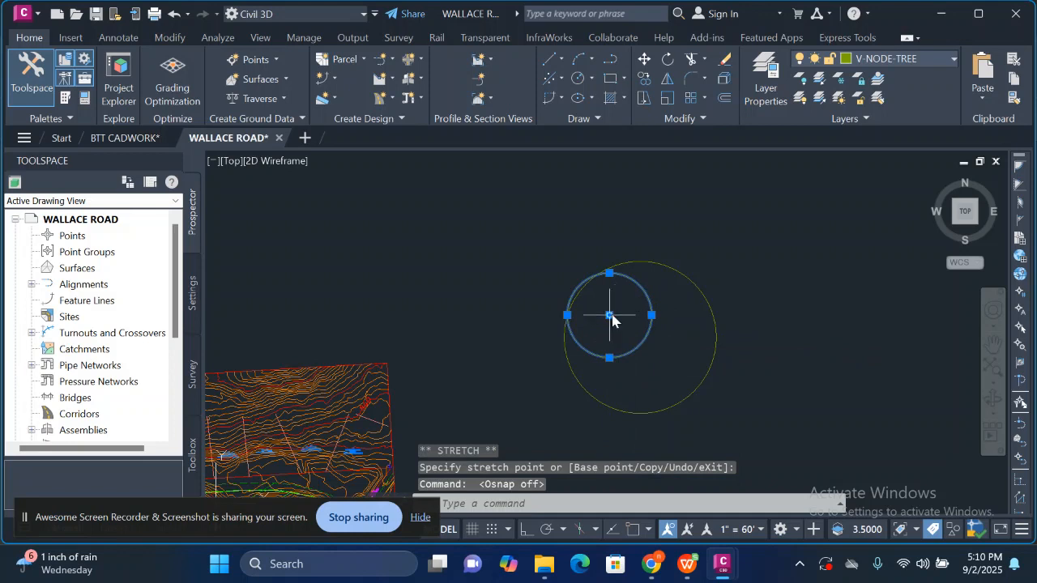
pyautogui.click(609, 316)
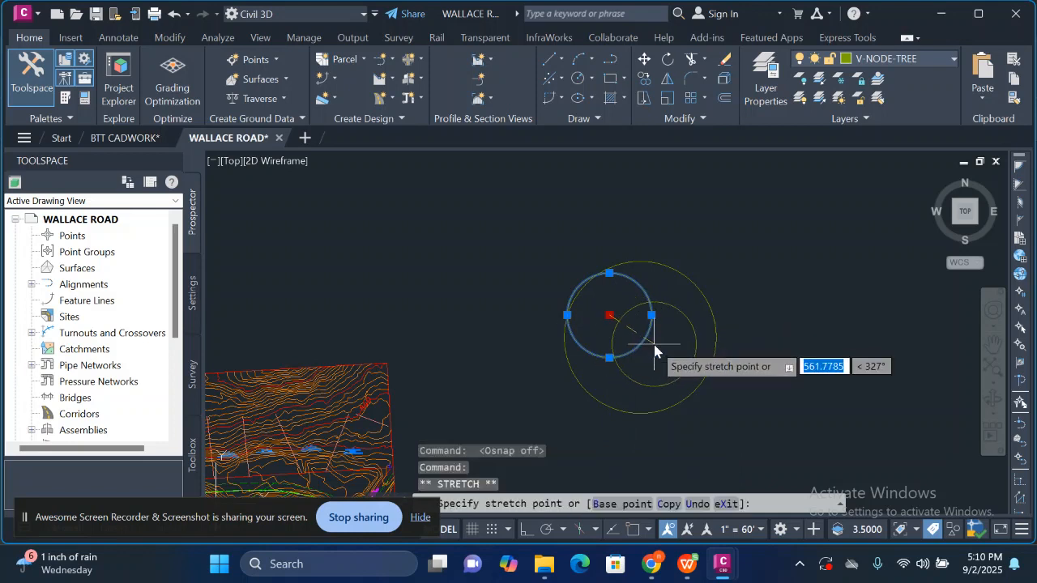
pyautogui.click(646, 344)
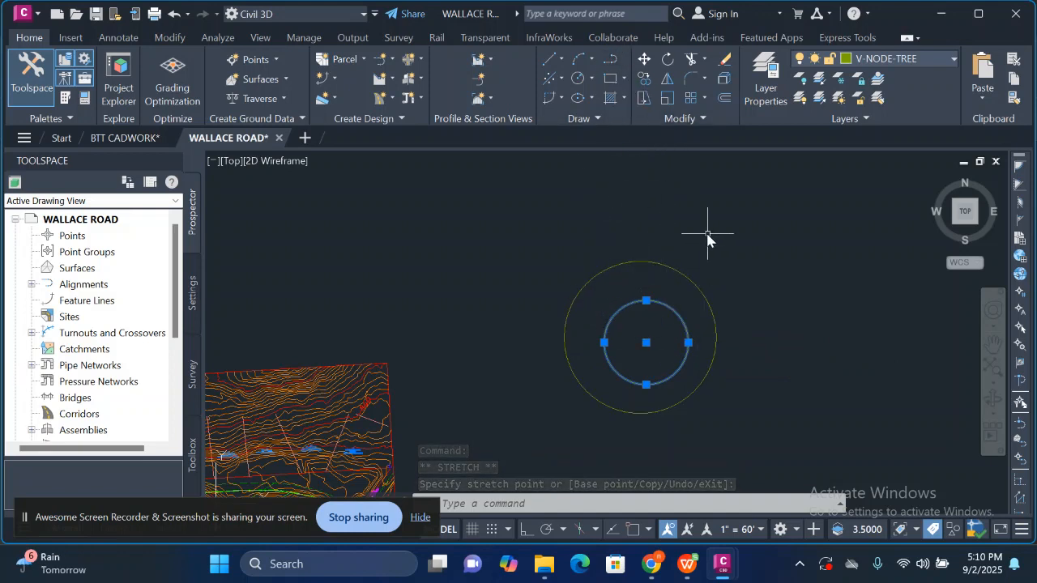
pyautogui.press('Escape')
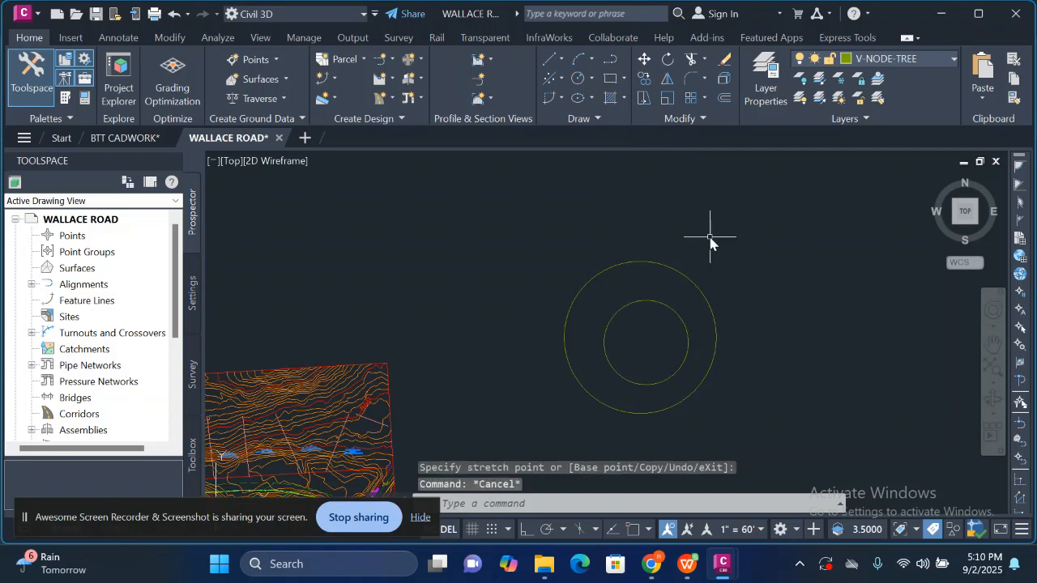
# Step: Draw a third, much smaller circle inside the other two, near their middle
pyautogui.rightClick(710, 240)
pyautogui.click(761, 248)
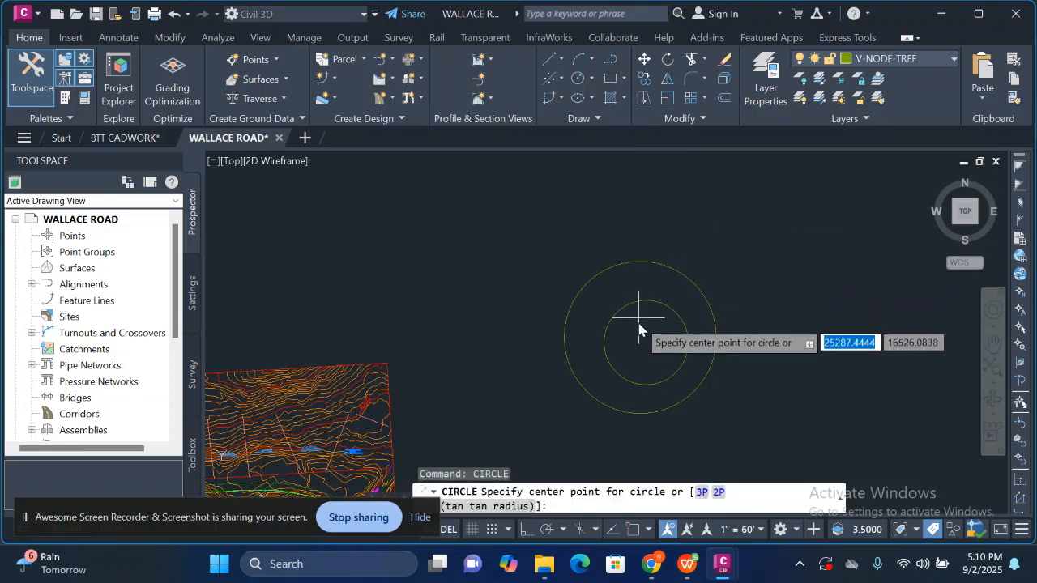
pyautogui.click(638, 334)
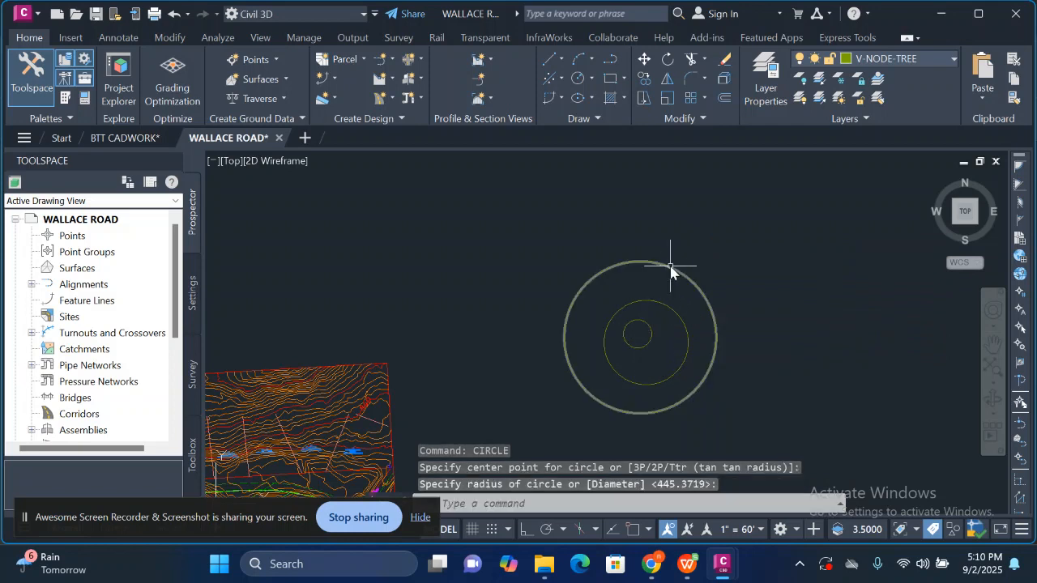
# Step: Rename the outer circle's layer, V-NODE-TREE, as CIRCLE 1
pyautogui.click(679, 272)
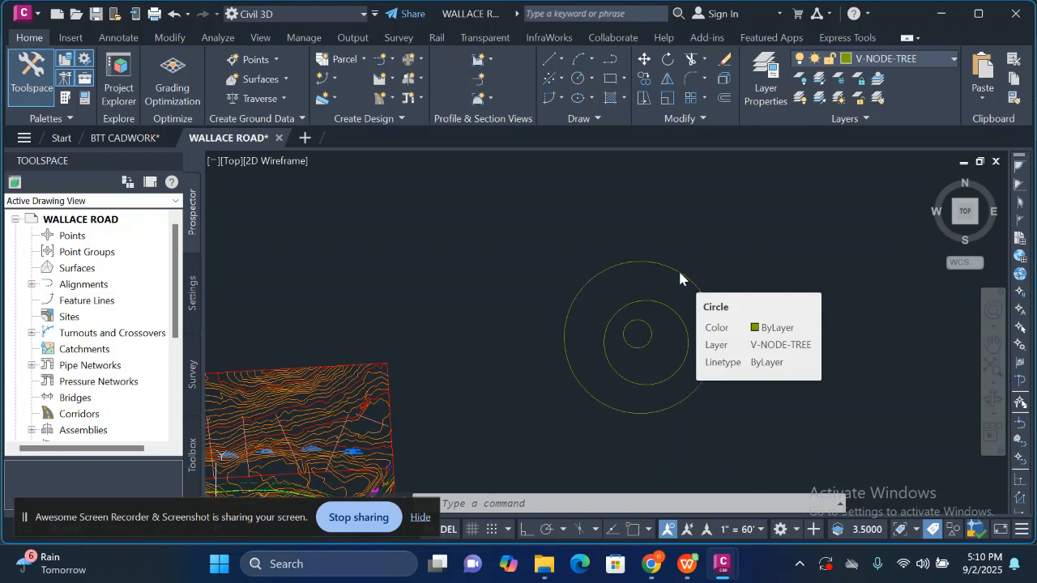
pyautogui.click(679, 273)
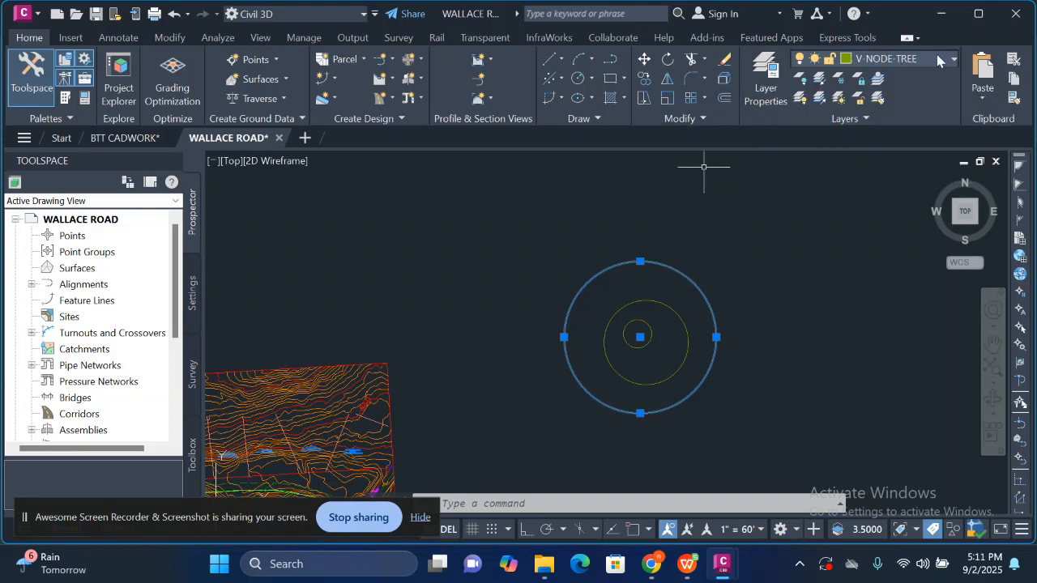
pyautogui.click(762, 96)
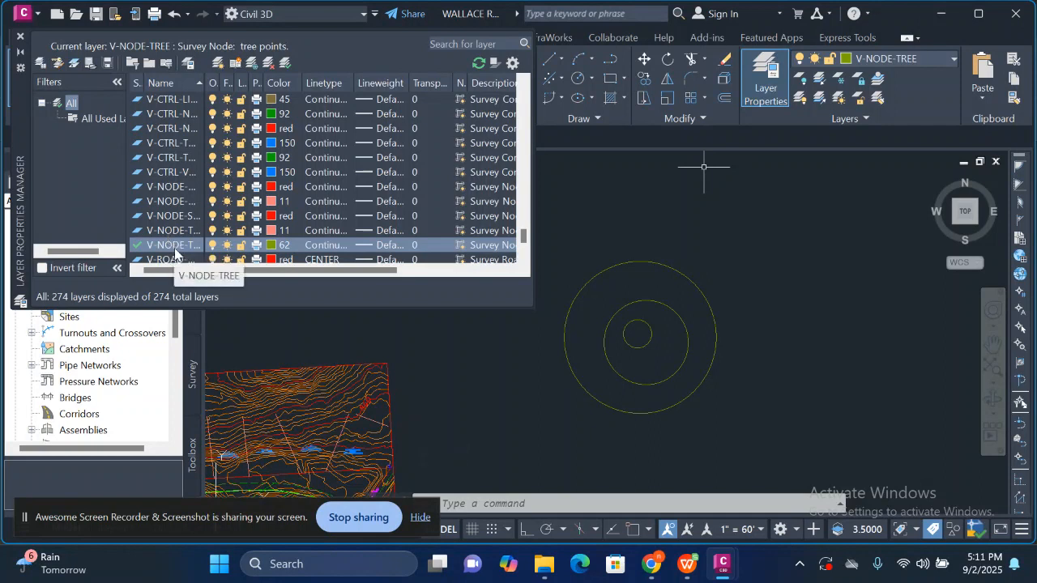
pyautogui.click(198, 245)
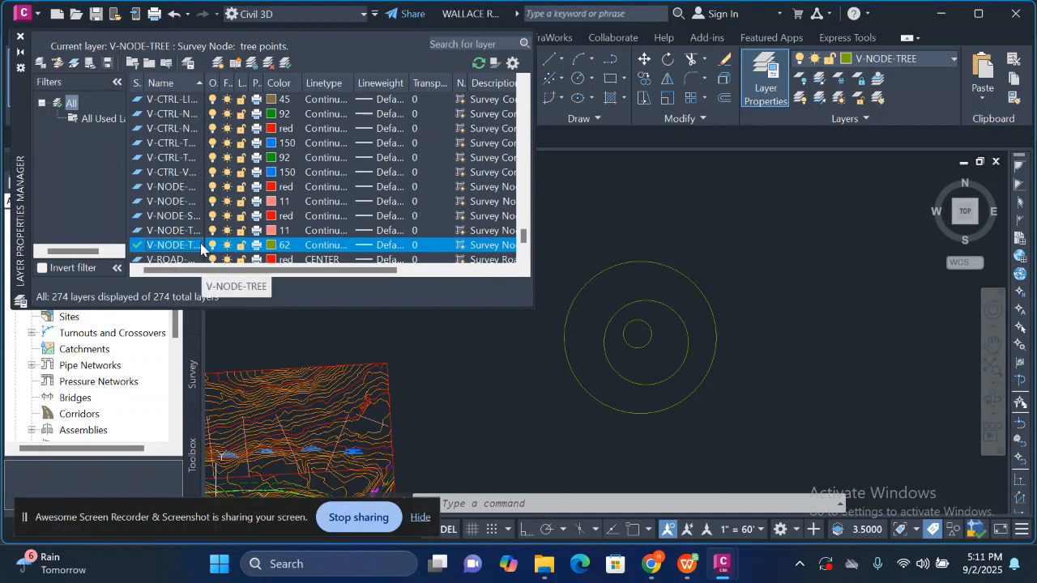
pyautogui.click(191, 246)
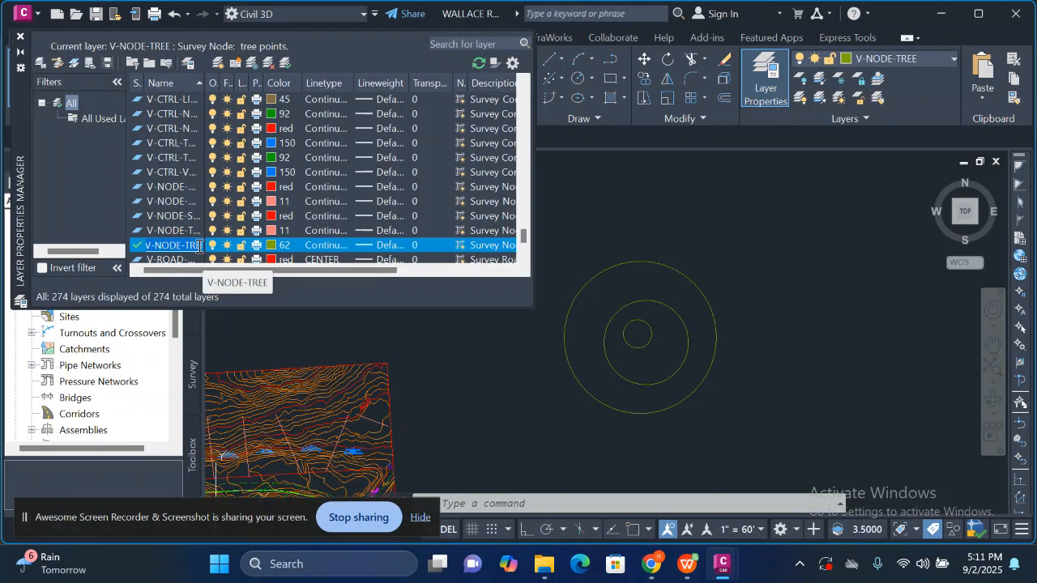
pyautogui.press('BackSpace')
pyautogui.write('c')
pyautogui.press('BackSpace')
pyautogui.write('cIRCLE 1')
pyautogui.press('Return')
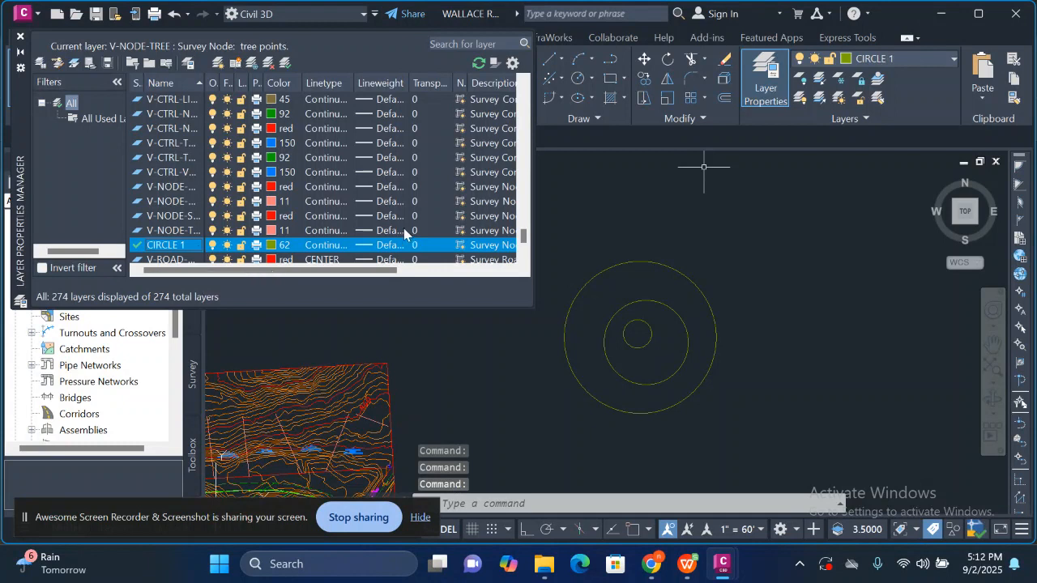
# Step: Select the outer circle to check which layer it is on, and clear the selection
pyautogui.click(665, 265)
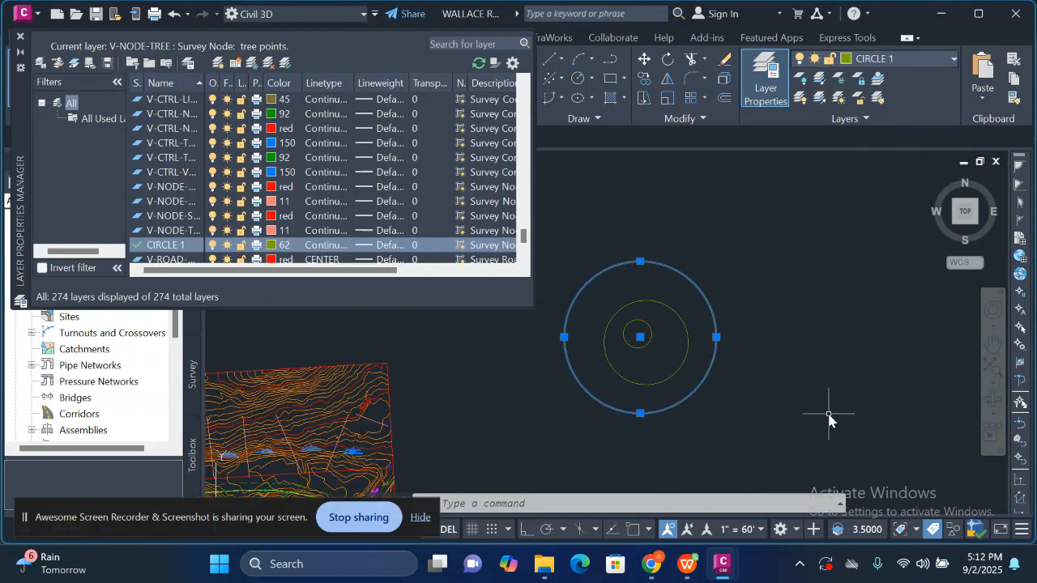
pyautogui.press('Escape')
pyautogui.press('Escape')
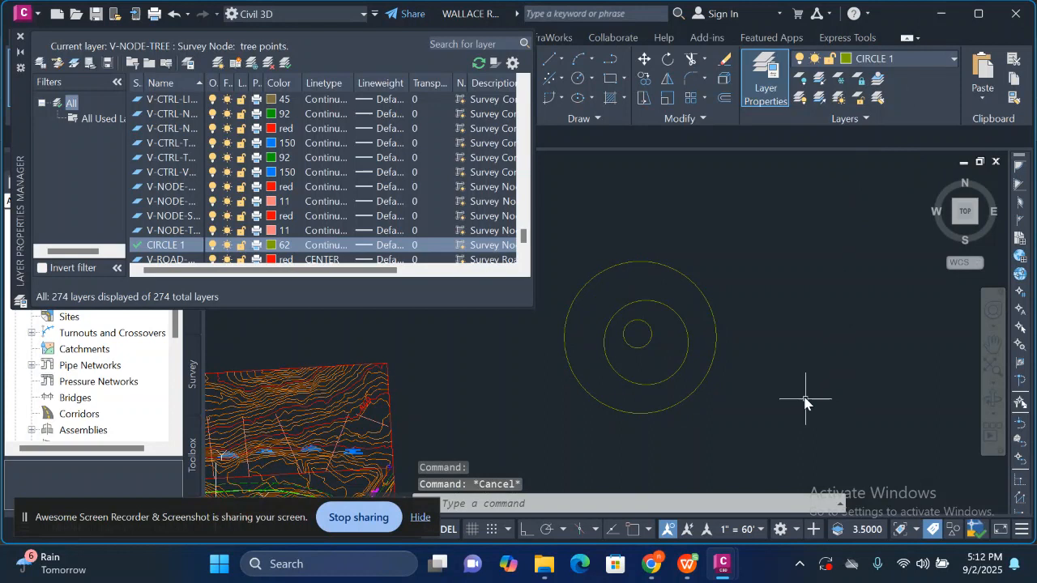
# Step: Move the middle circle onto the PDF2_L_LOGO_TXT layer
pyautogui.click(656, 305)
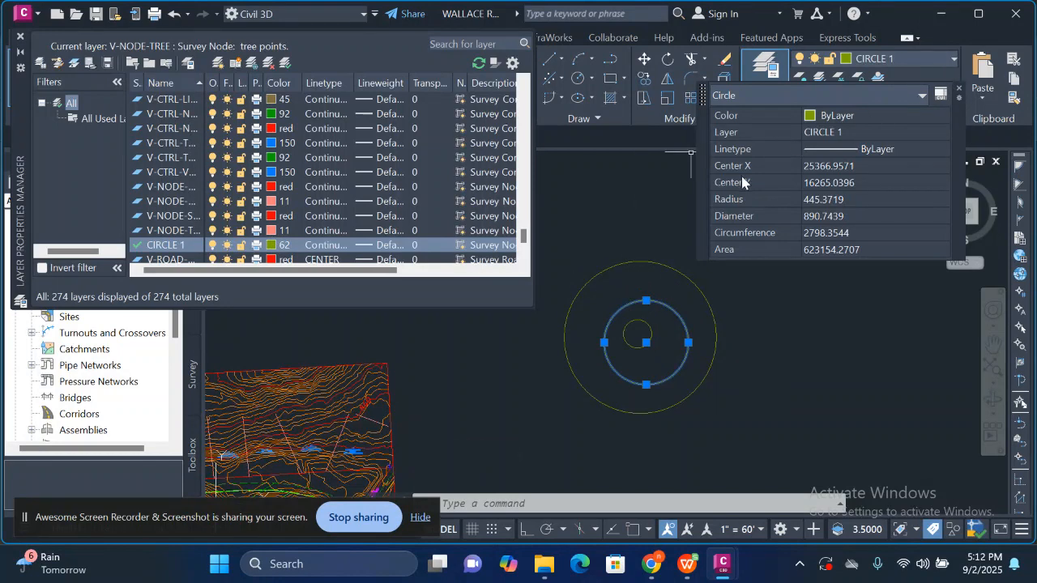
pyautogui.click(947, 56)
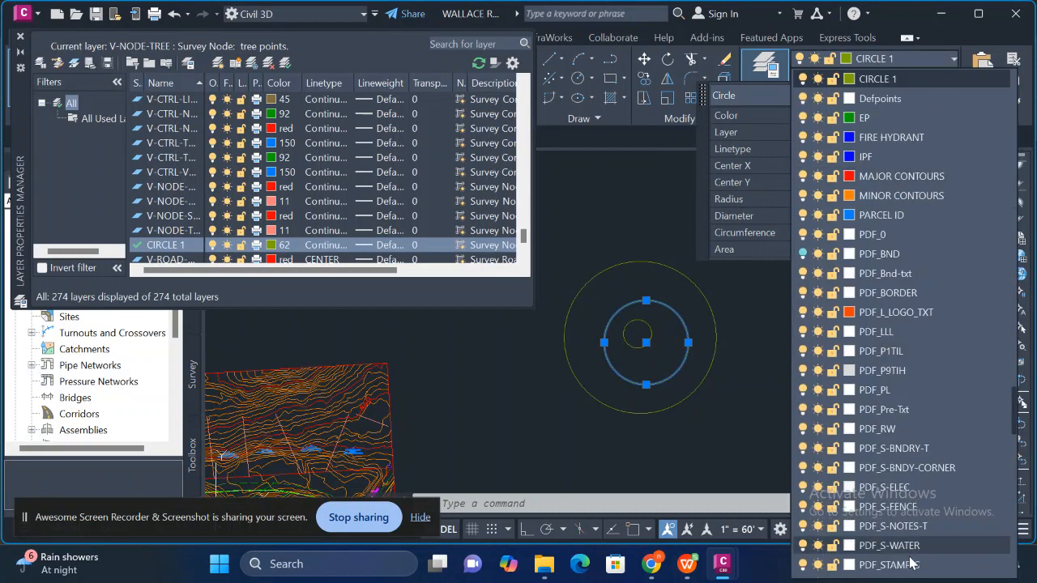
pyautogui.scroll(-9, 911, 559)
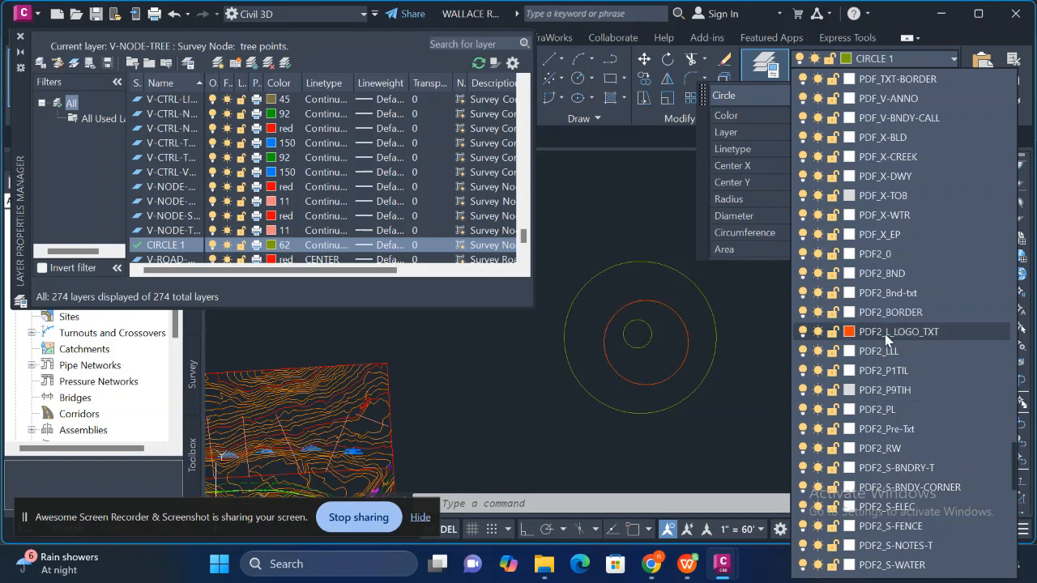
pyautogui.click(884, 334)
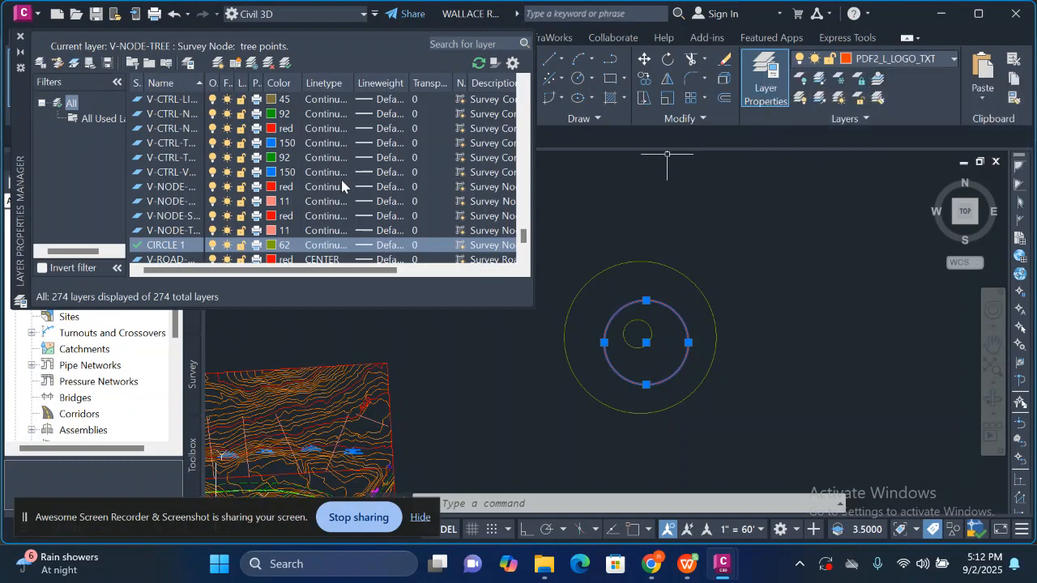
# Step: Rename the PDF2_L_LOGO_TXT layer as PCIRCLE 2 and deselect the middle circle
pyautogui.scroll(-4, 221, 251)
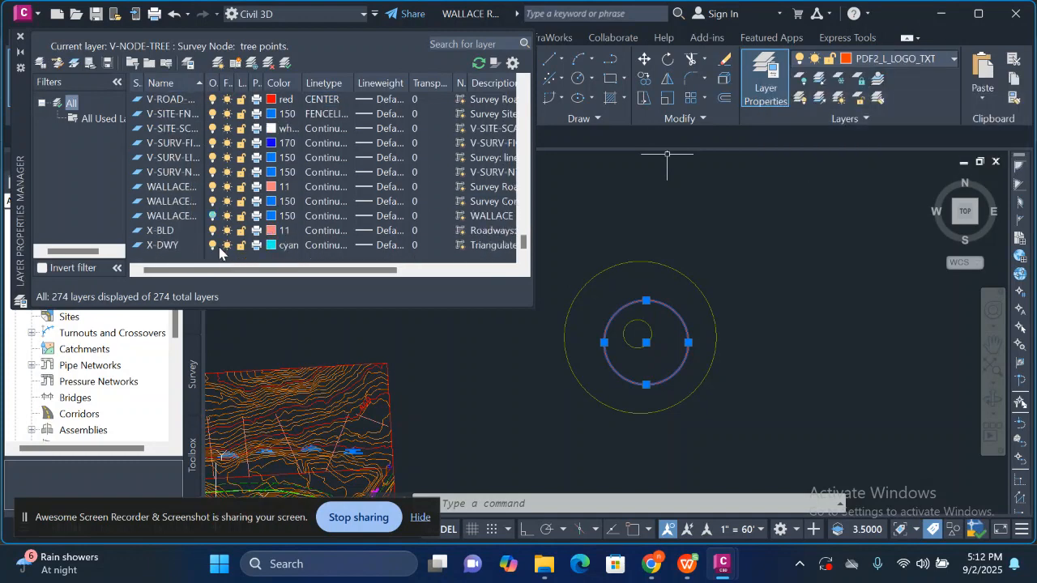
pyautogui.scroll(6, 164, 154)
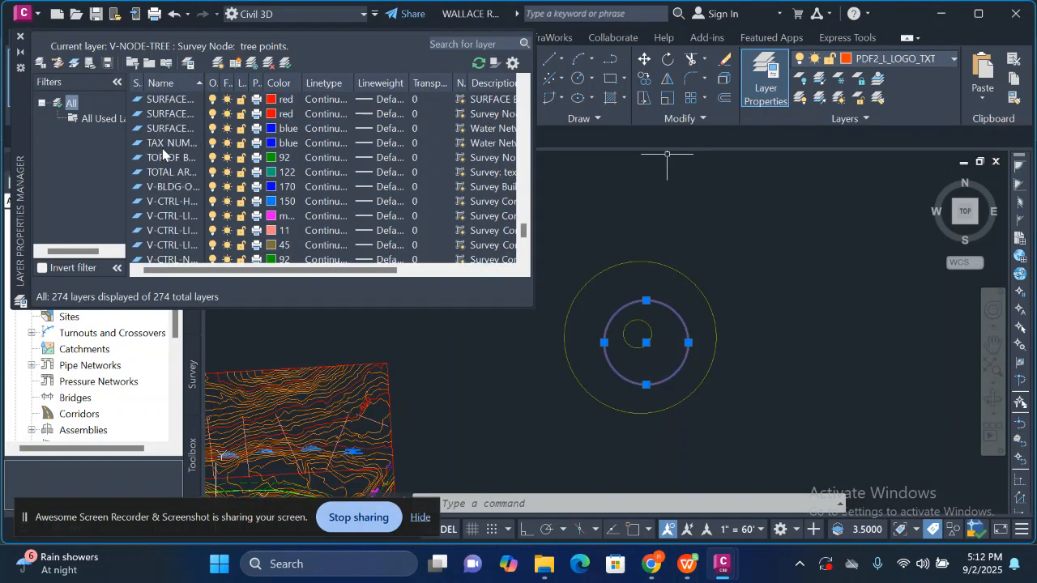
pyautogui.scroll(2, 163, 154)
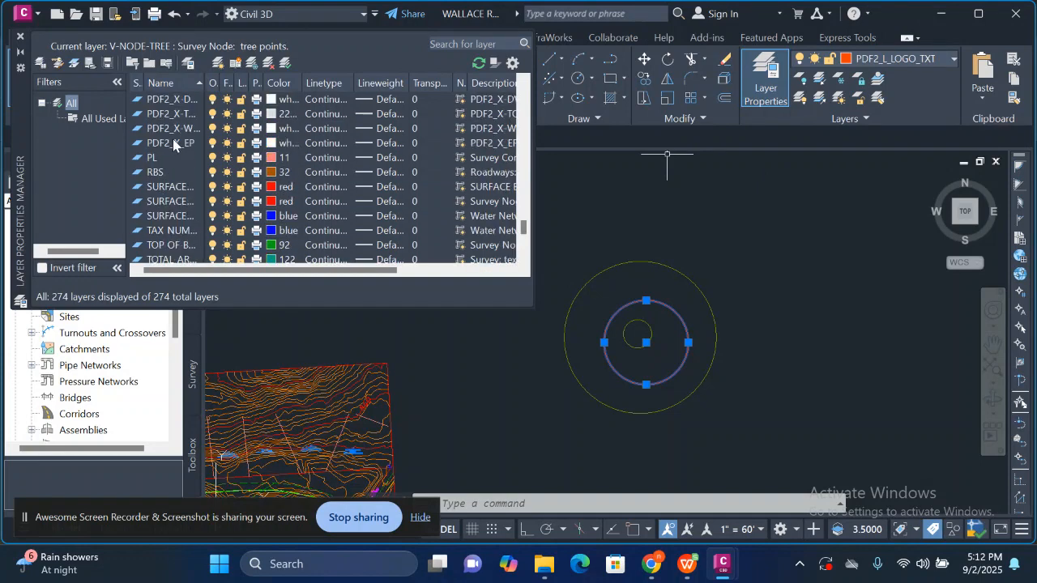
pyautogui.scroll(4, 173, 169)
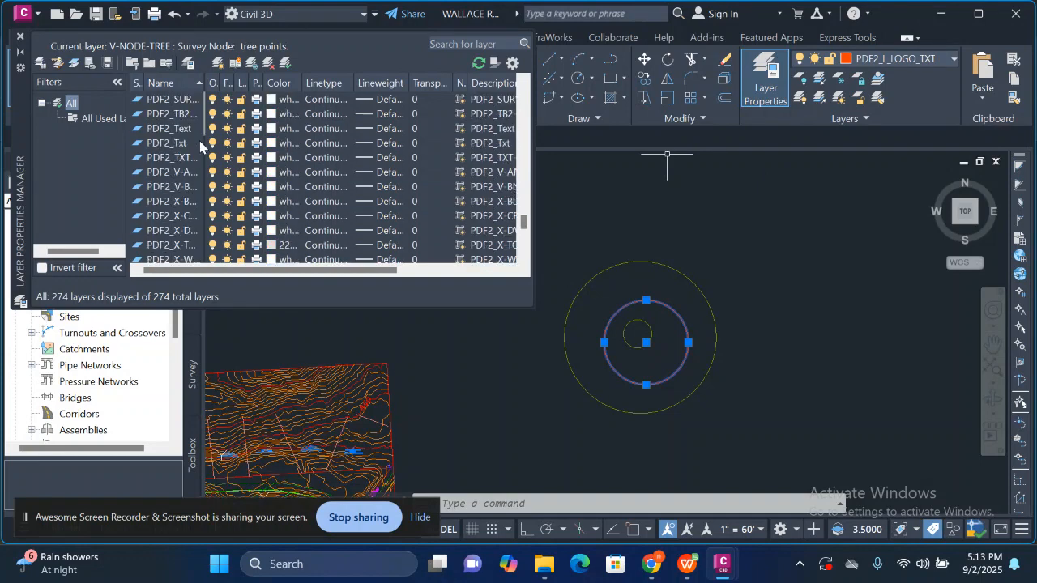
pyautogui.scroll(5, 199, 142)
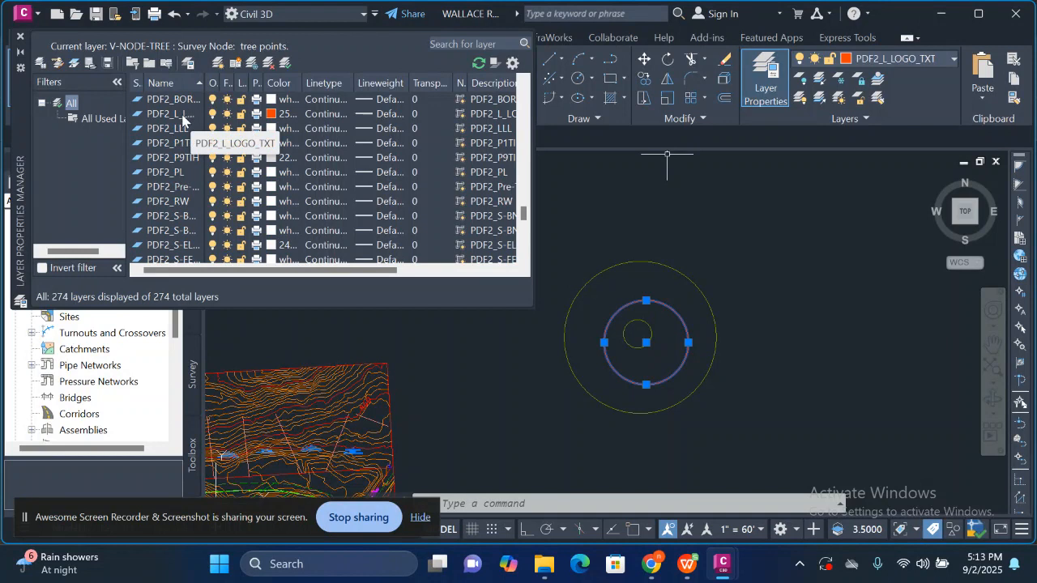
pyautogui.click(183, 116)
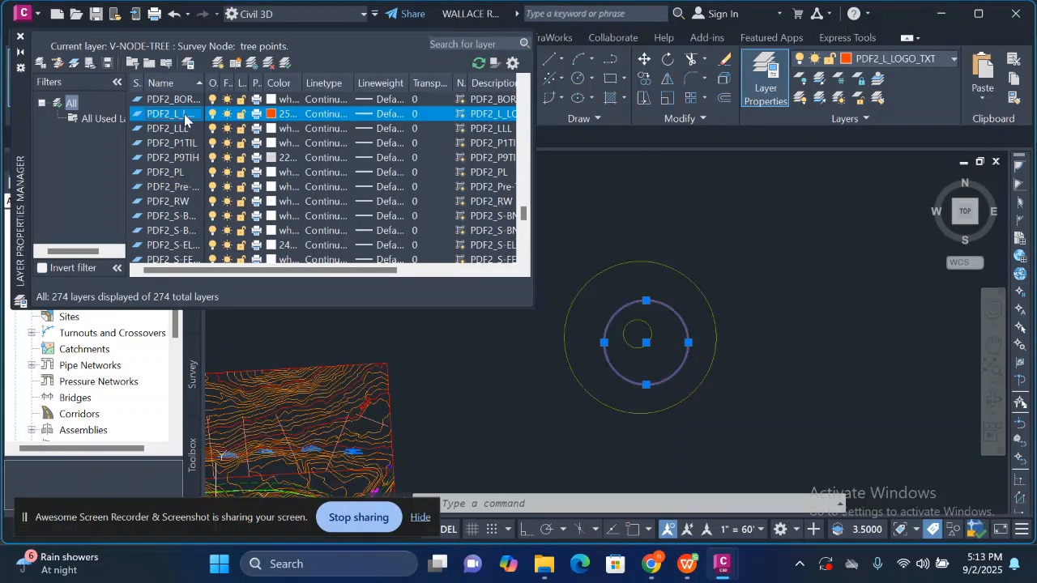
pyautogui.click(202, 115)
pyautogui.write('T')
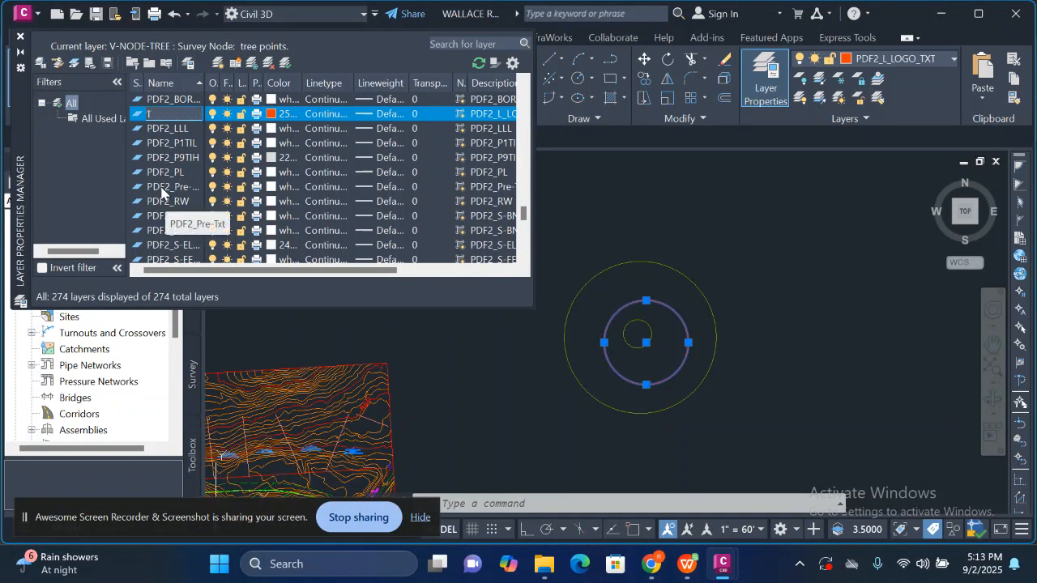
pyautogui.press('BackSpace')
pyautogui.write('CIRCLE 2')
pyautogui.press('Return')
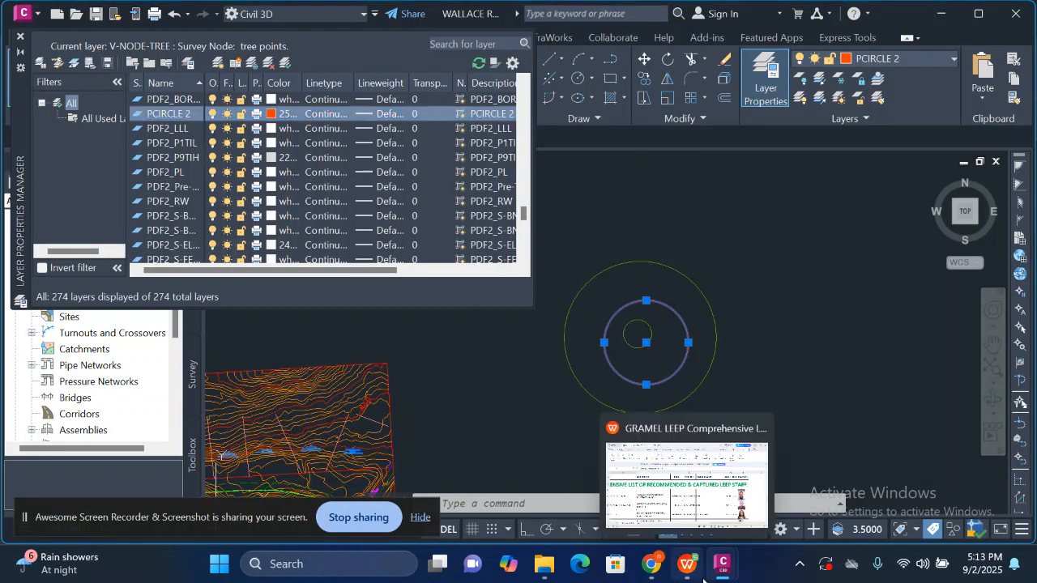
pyautogui.press('Escape')
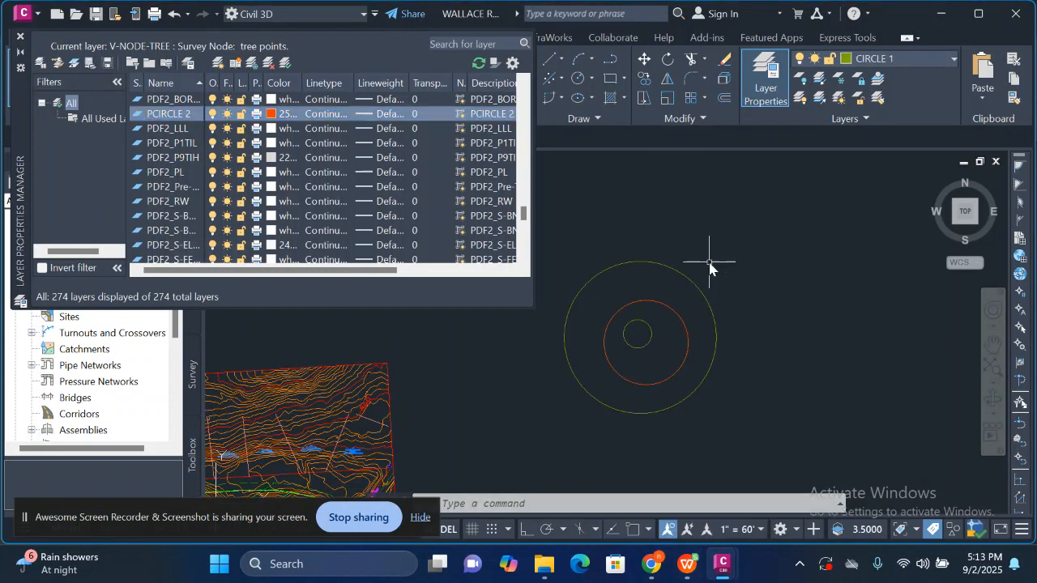
# Step: Check the layer assignments of the outer and middle circles by selecting each in turn
pyautogui.click(696, 285)
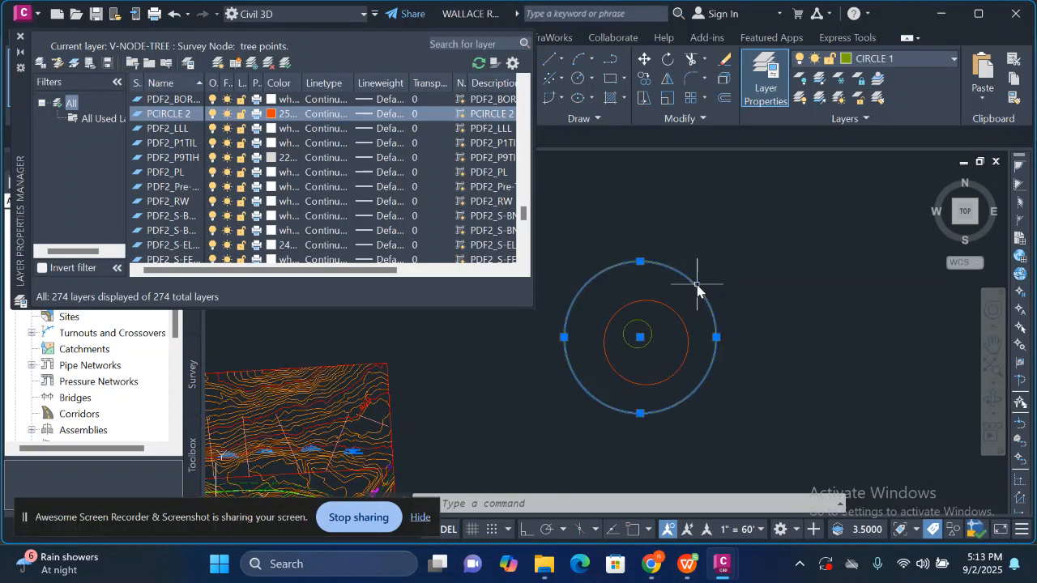
pyautogui.press('Escape')
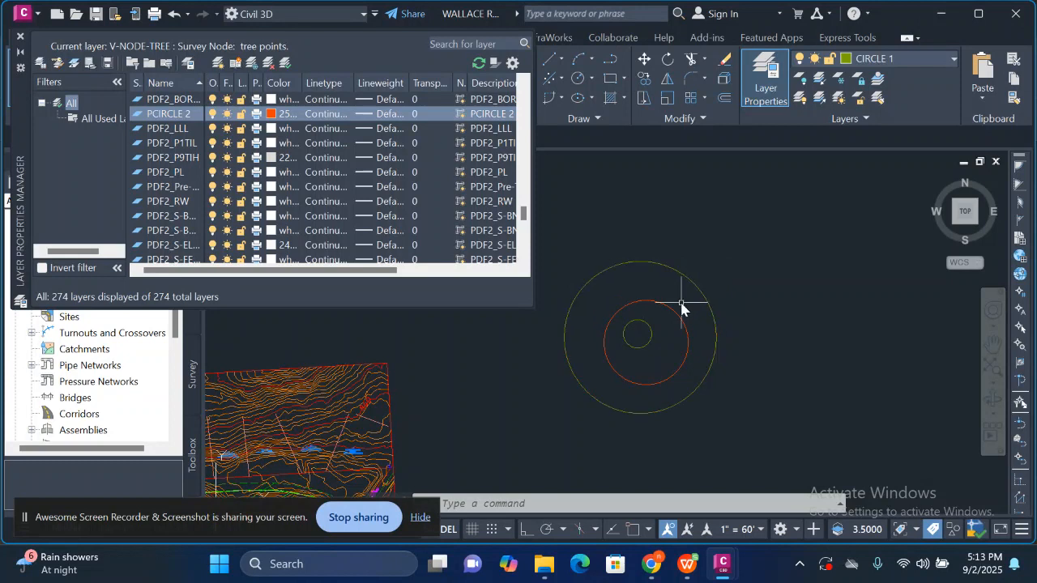
pyautogui.click(677, 319)
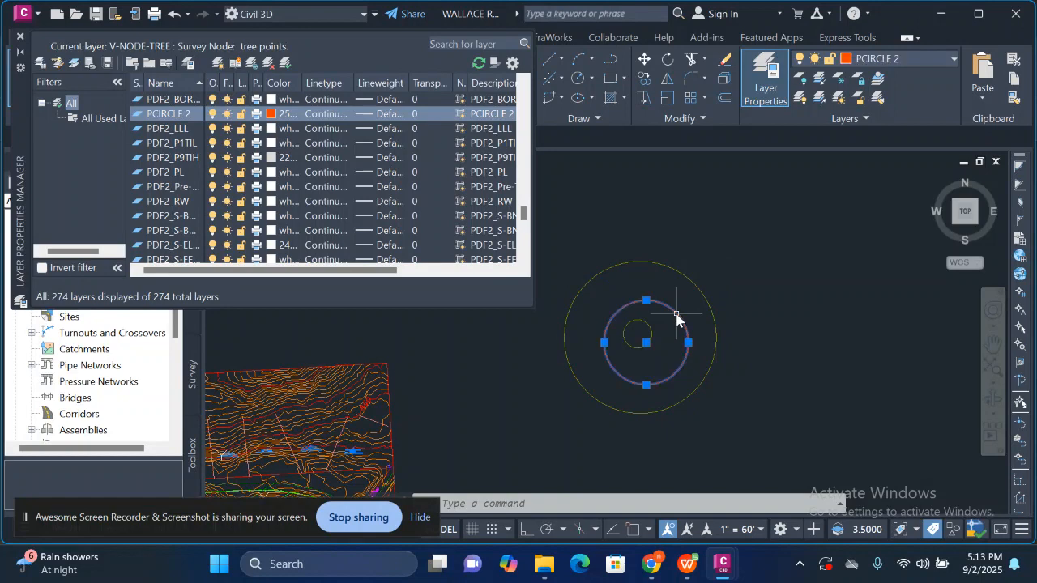
pyautogui.press('Escape')
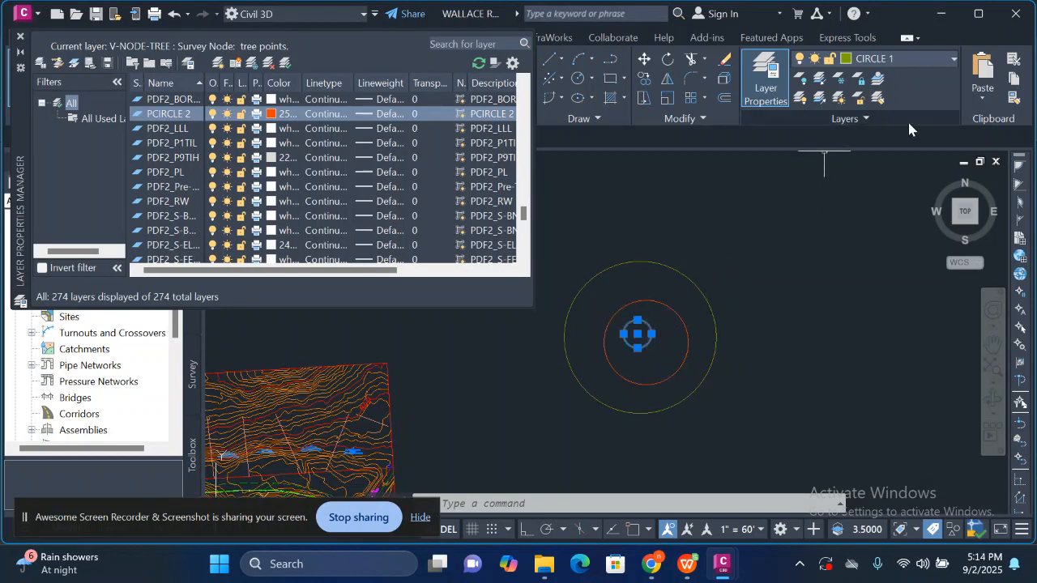
# Step: Move the inner circle onto the V-CTRL-LINE-SHOT layer and clear the selection
pyautogui.click(951, 60)
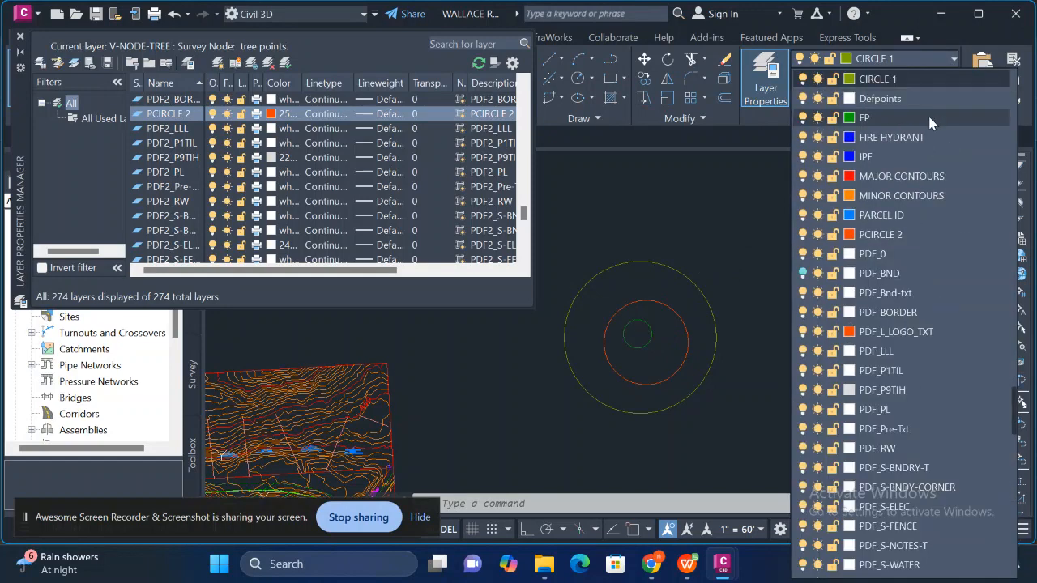
pyautogui.scroll(-1, 873, 355)
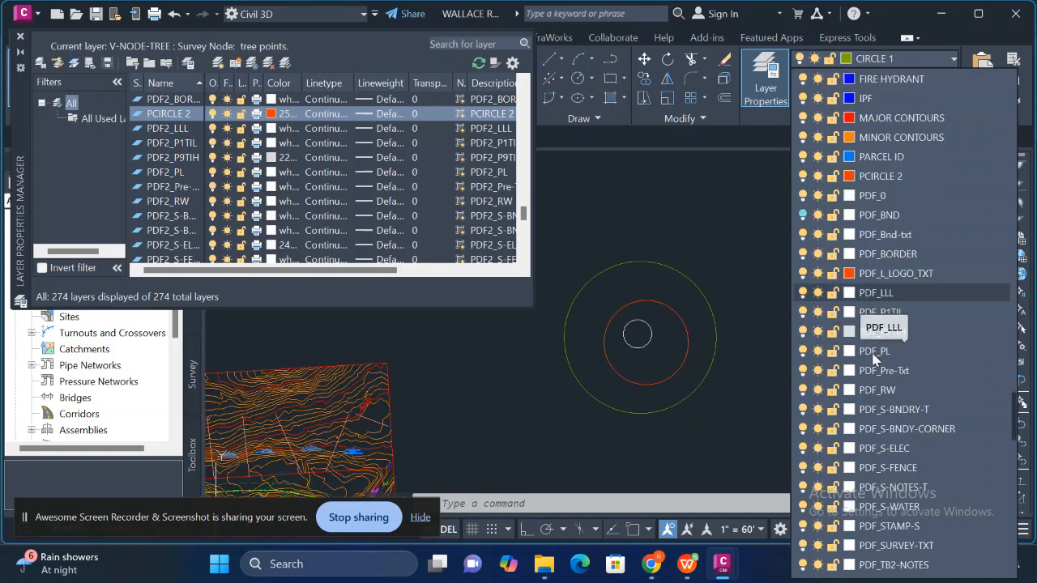
pyautogui.scroll(-2, 873, 355)
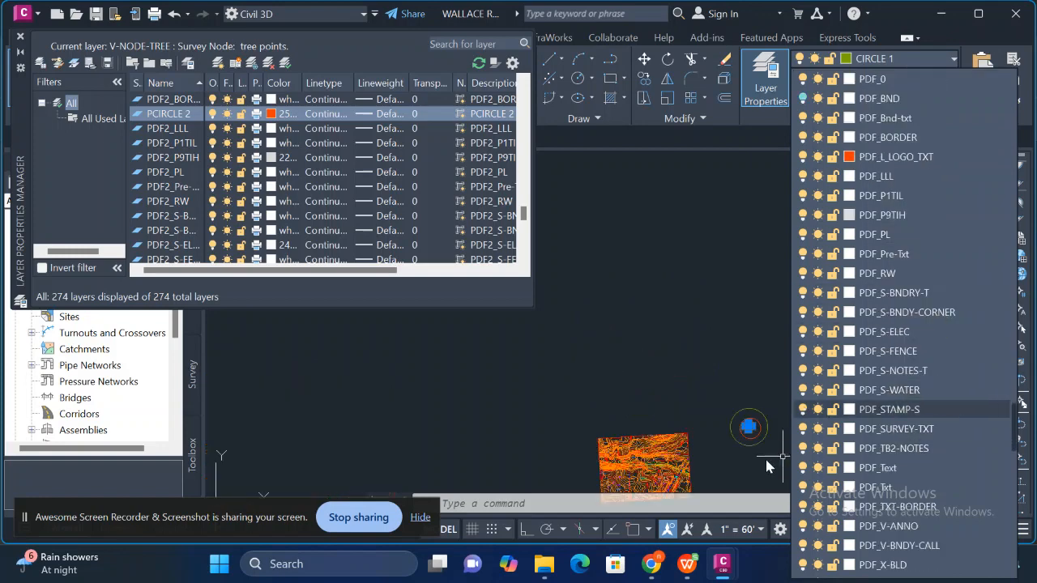
pyautogui.scroll(3, 767, 466)
pyautogui.scroll(2, 933, 382)
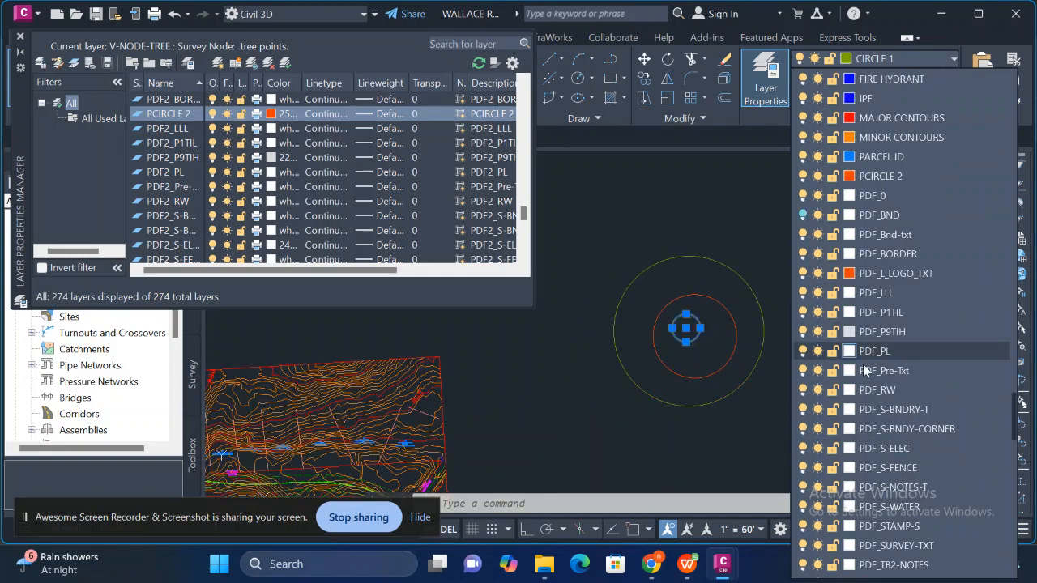
pyautogui.scroll(-15, 886, 423)
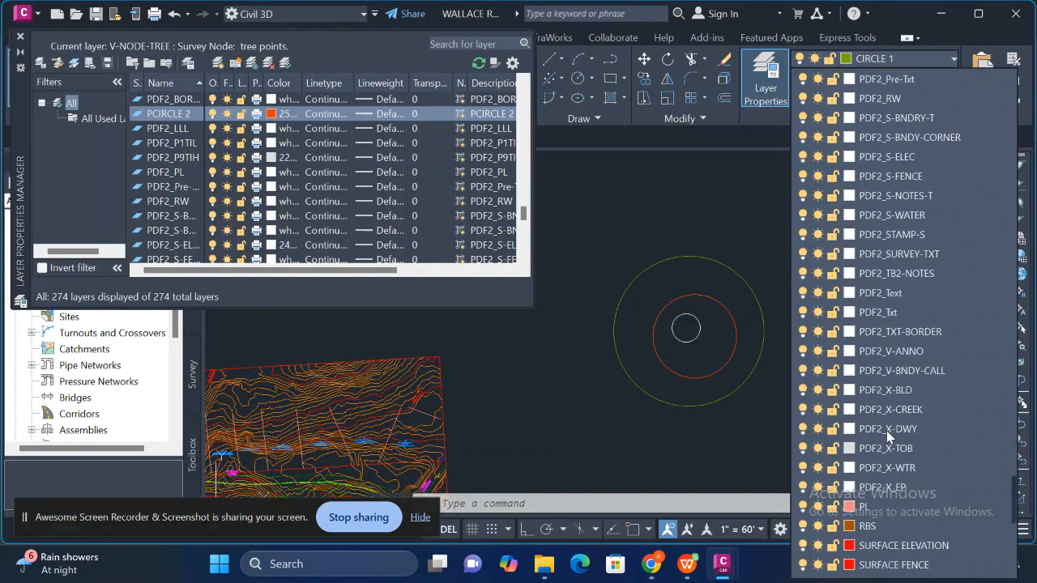
pyautogui.scroll(-5, 887, 430)
pyautogui.scroll(-2, 881, 405)
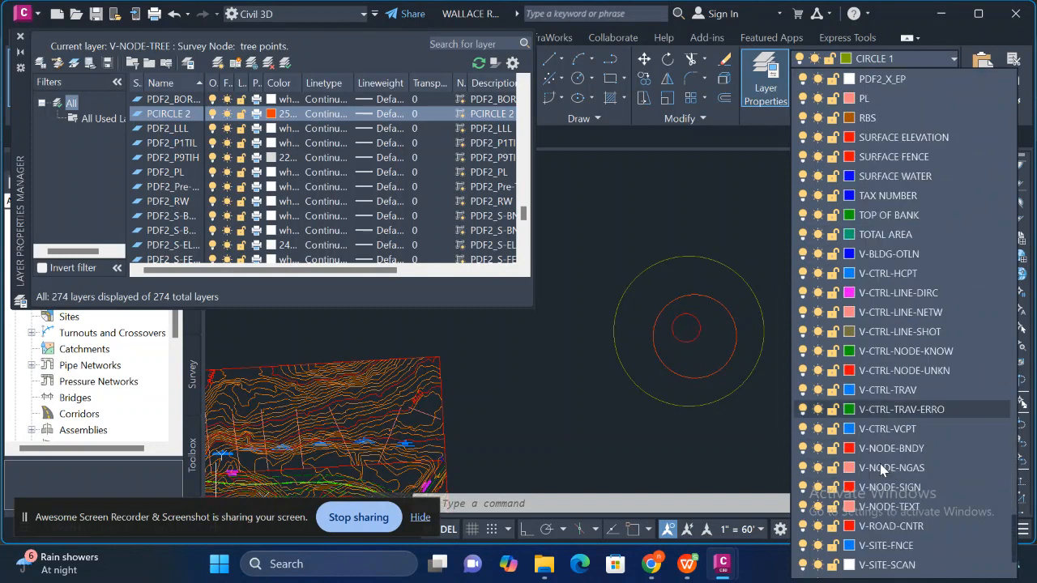
pyautogui.click(889, 336)
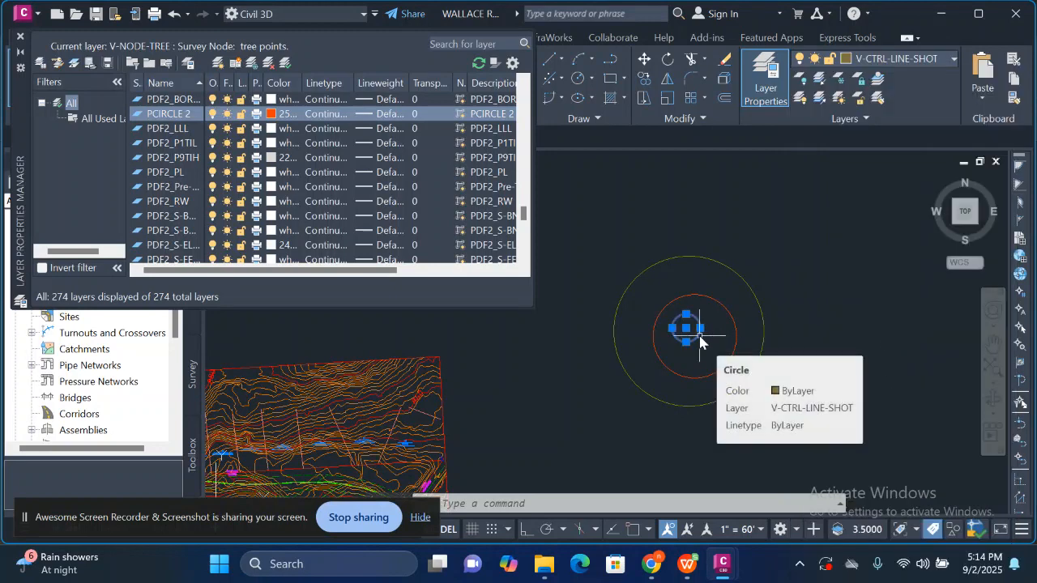
pyautogui.press('Escape')
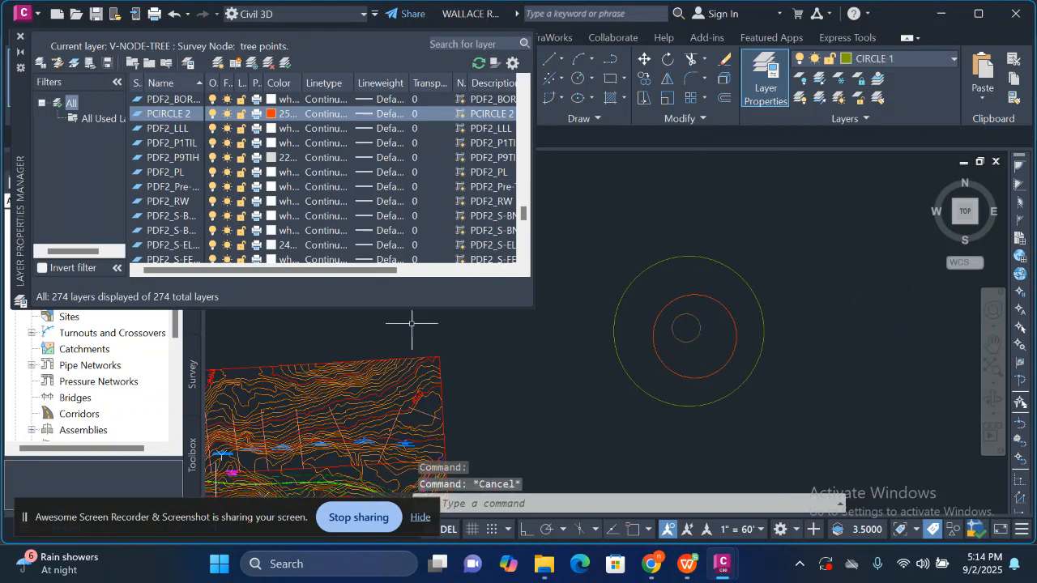
# Step: Make the inner circle's V-CTRL-LINE-SHOT layer current and rename it CIRCLE 3, closing the layer manager and deselecting the circle
pyautogui.click(690, 315)
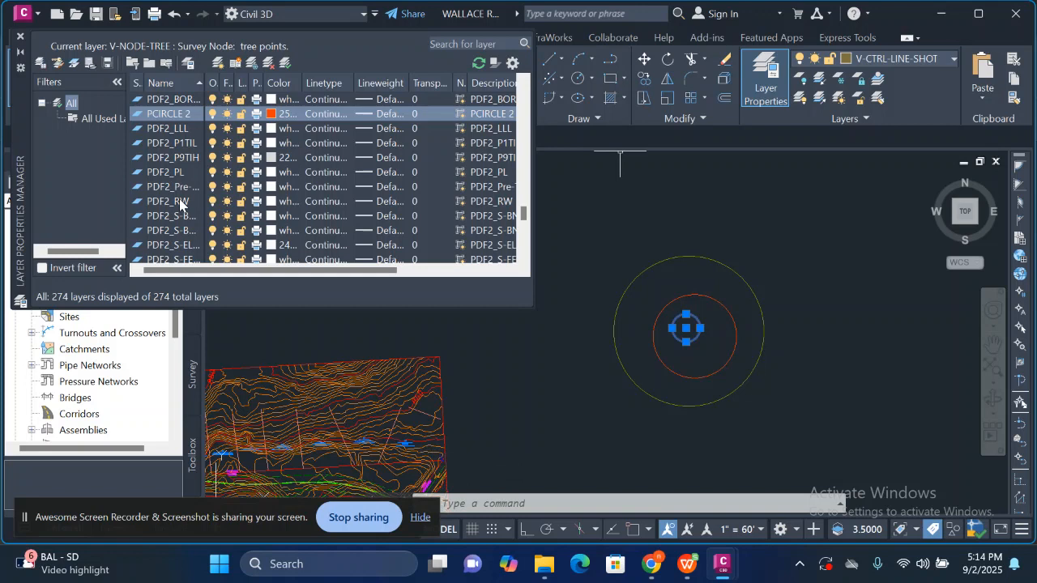
pyautogui.scroll(-15, 183, 199)
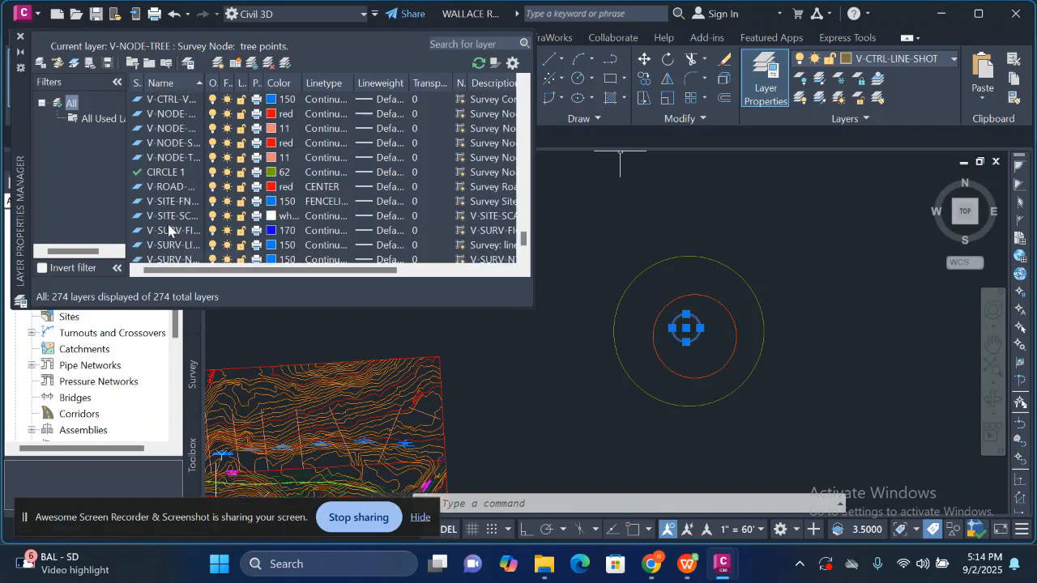
pyautogui.scroll(1, 167, 224)
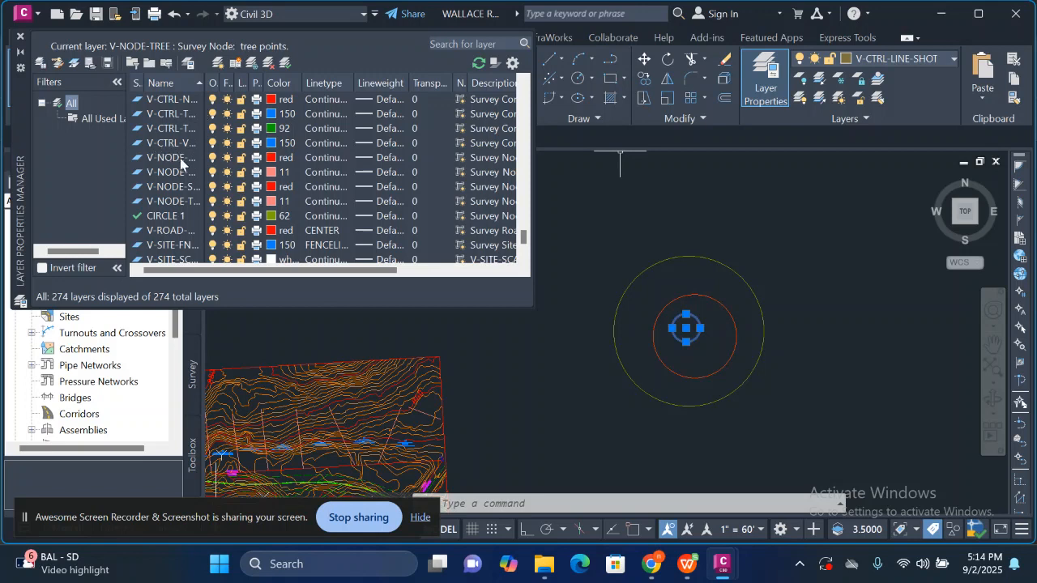
pyautogui.scroll(1, 181, 150)
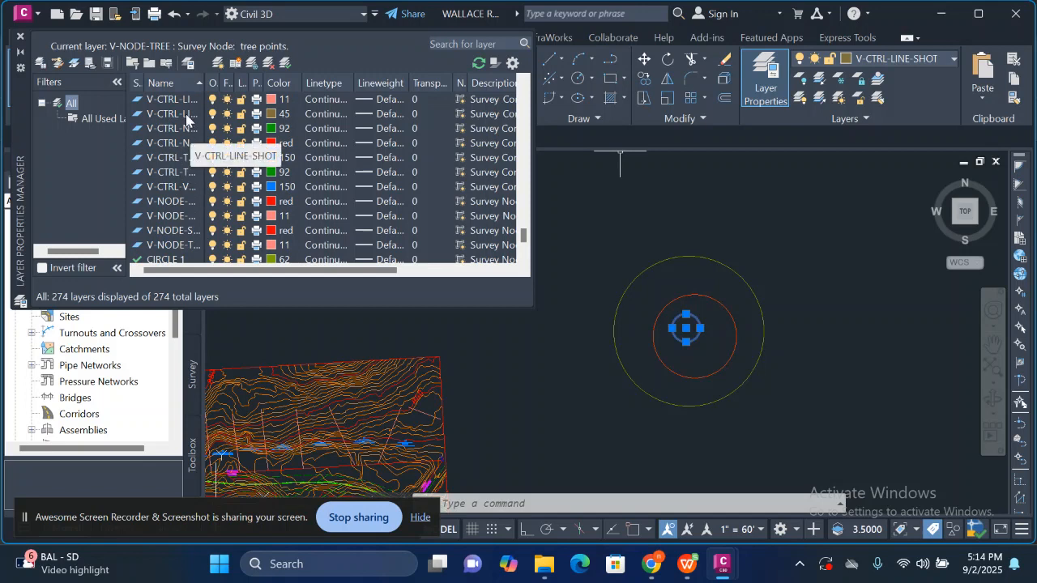
pyautogui.doubleClick(185, 114)
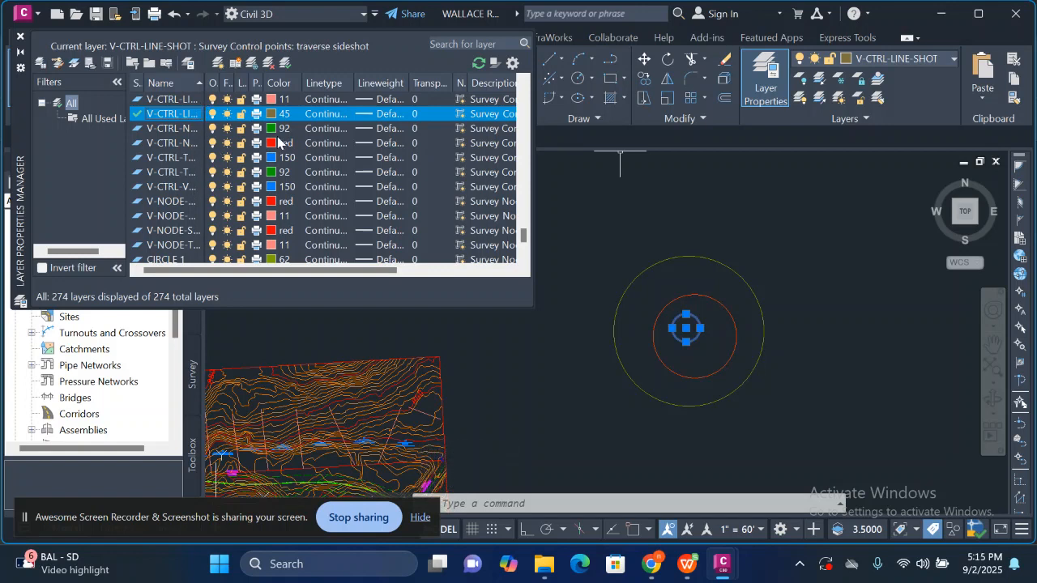
pyautogui.click(199, 114)
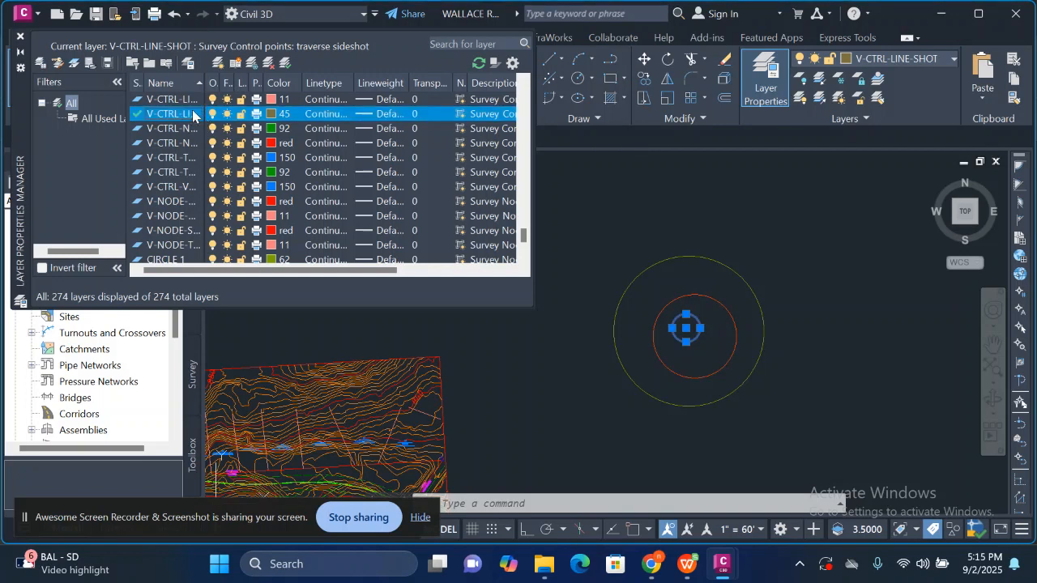
pyautogui.click(192, 110)
pyautogui.press('BackSpace')
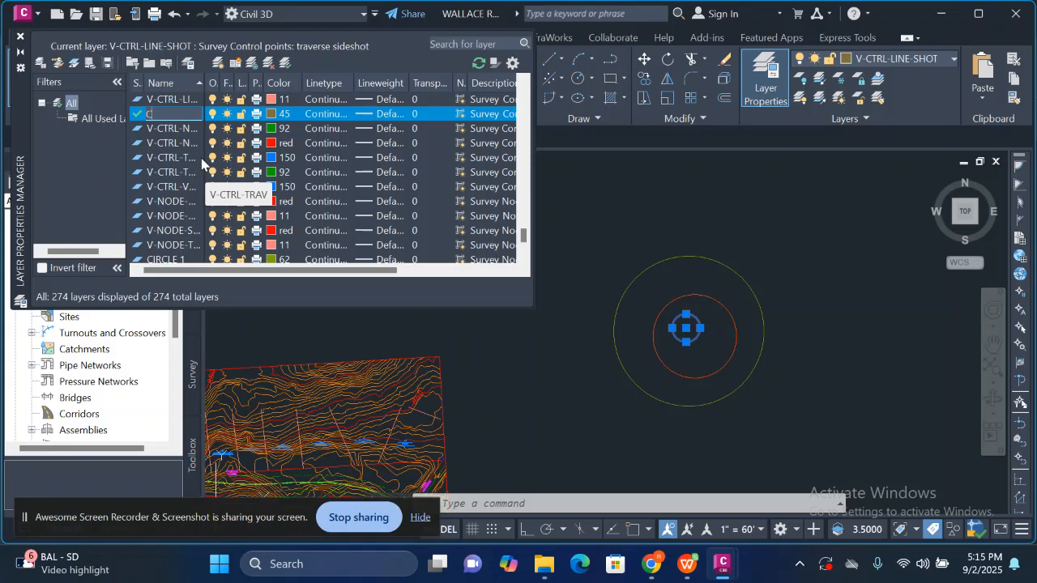
pyautogui.write('CIRCLE 3')
pyautogui.press('Return')
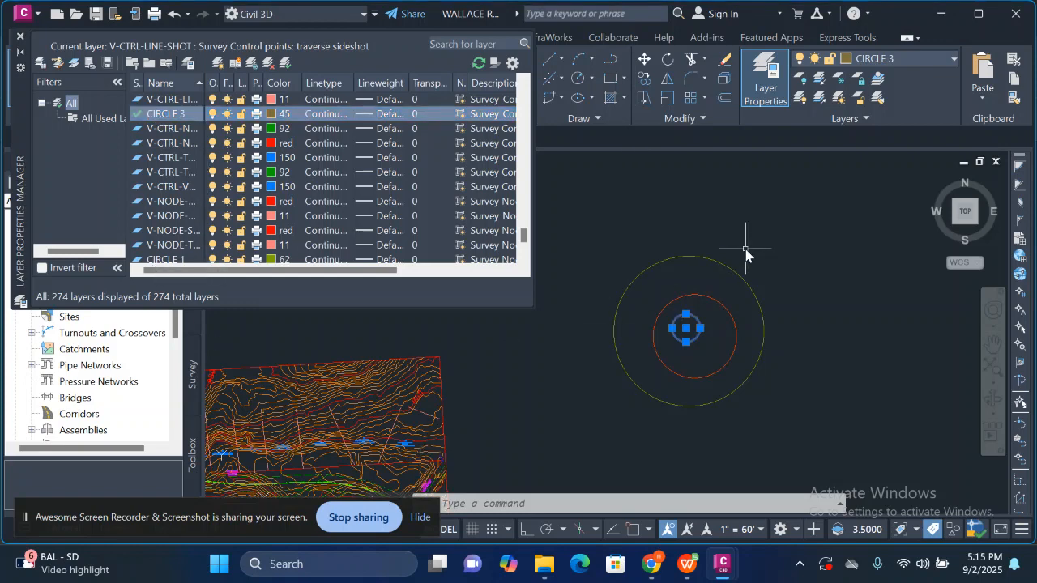
pyautogui.click(20, 40)
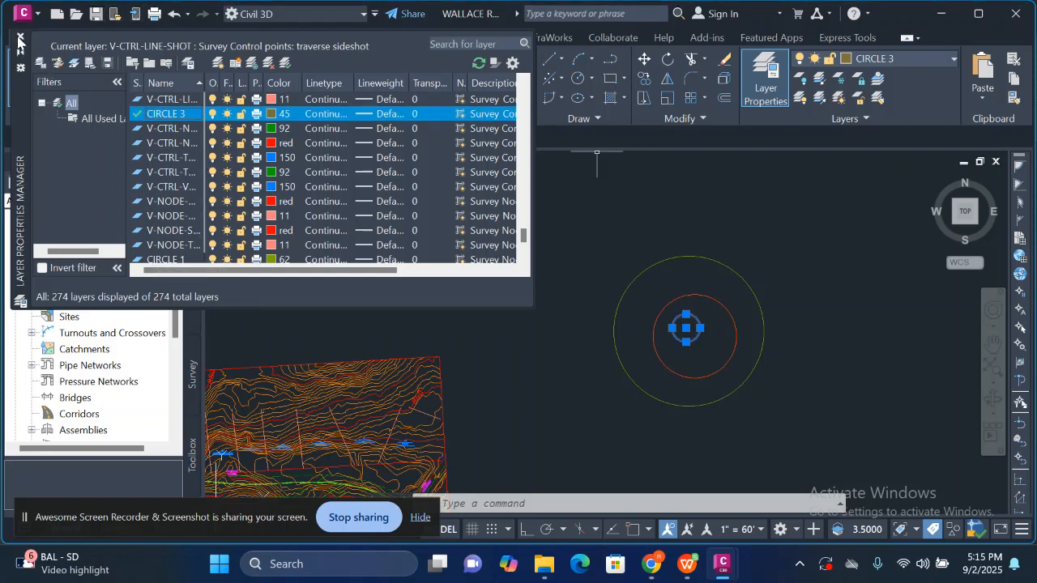
pyautogui.press('Escape')
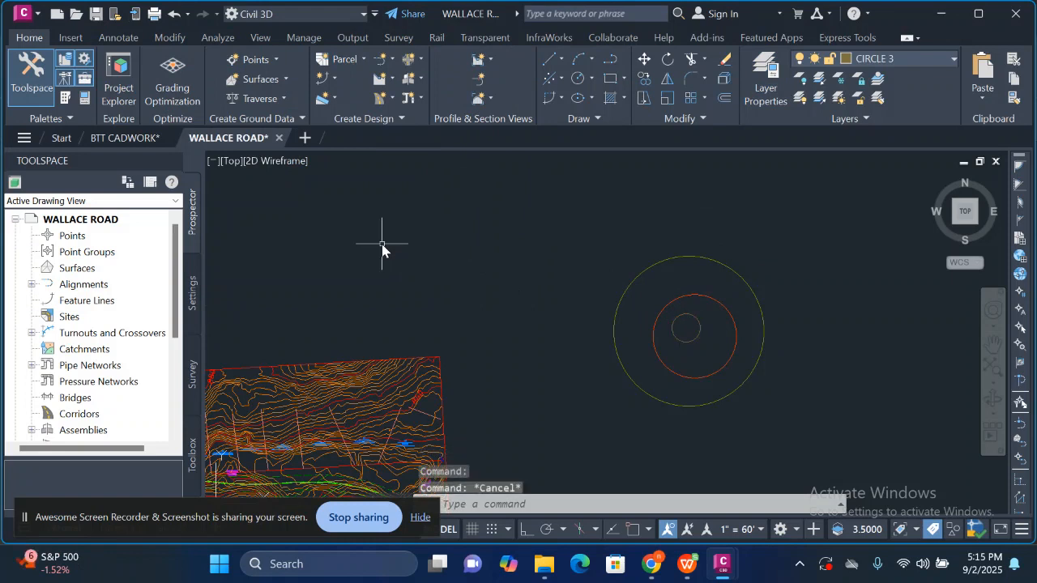
# Step: Check the layer assignments of the outer, middle and inner circles by selecting each in turn
pyautogui.scroll(2, 794, 349)
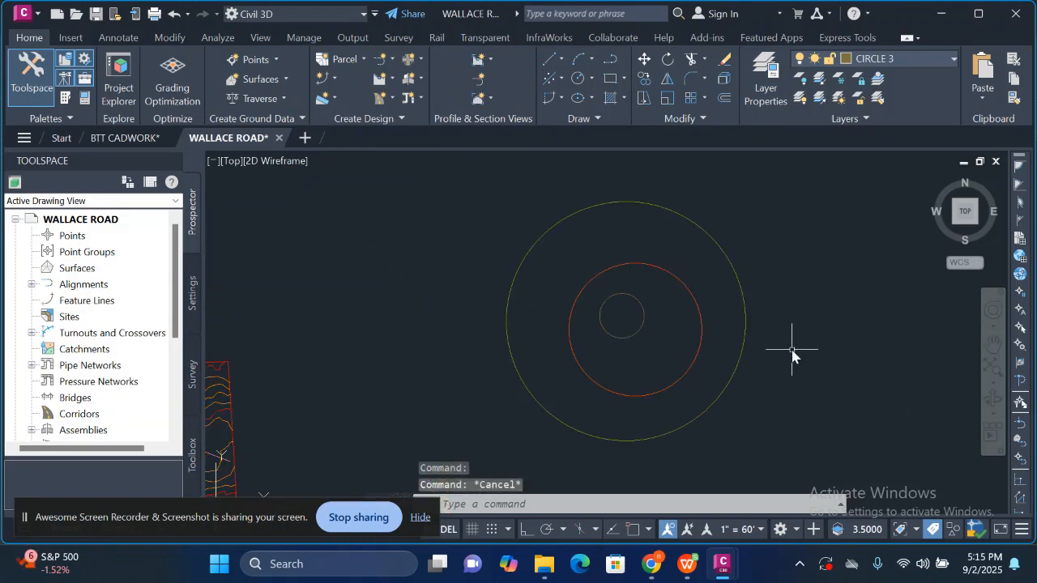
pyautogui.click(600, 207)
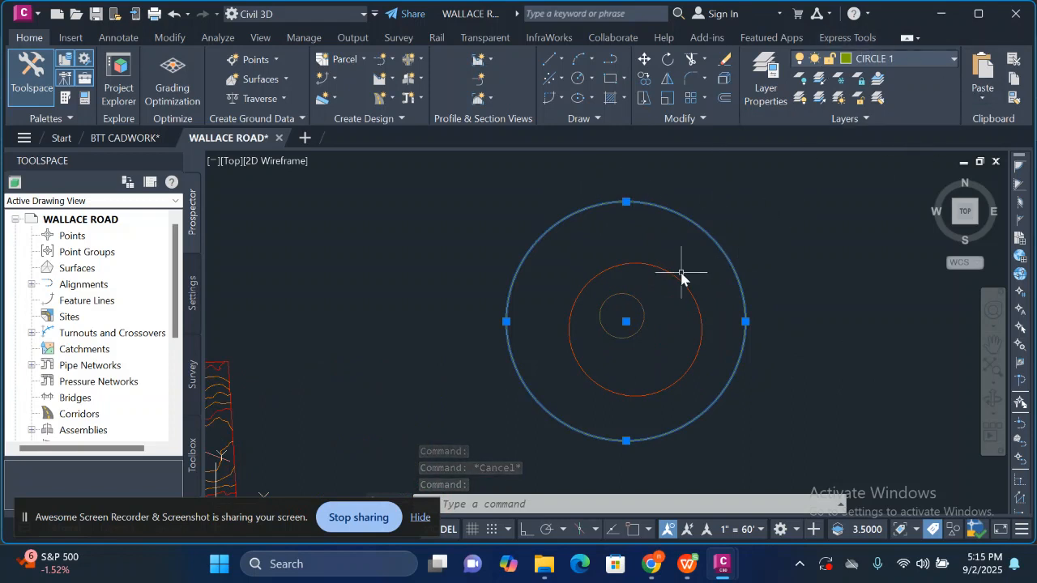
pyautogui.press('Escape')
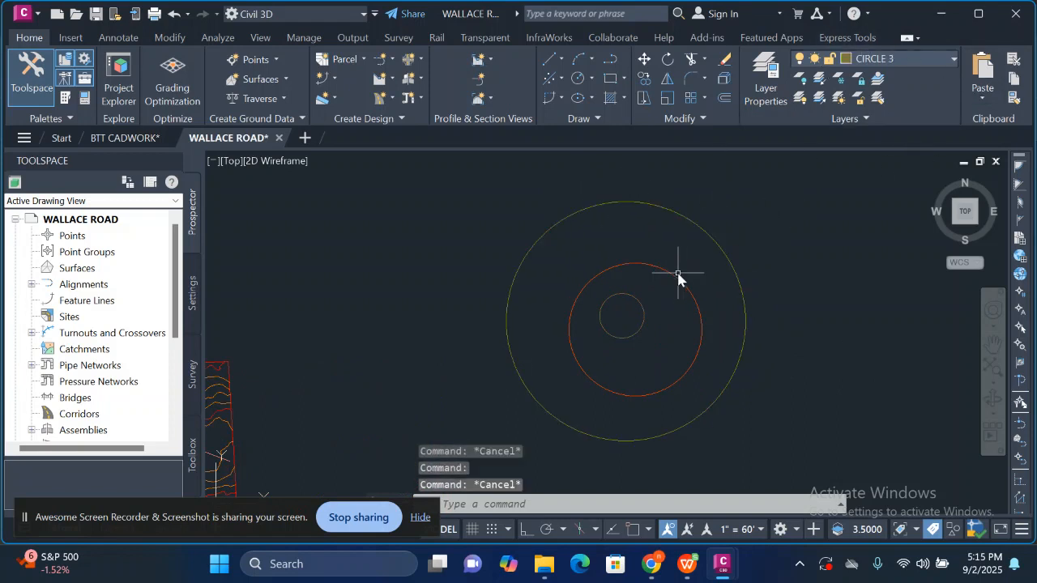
pyautogui.click(677, 275)
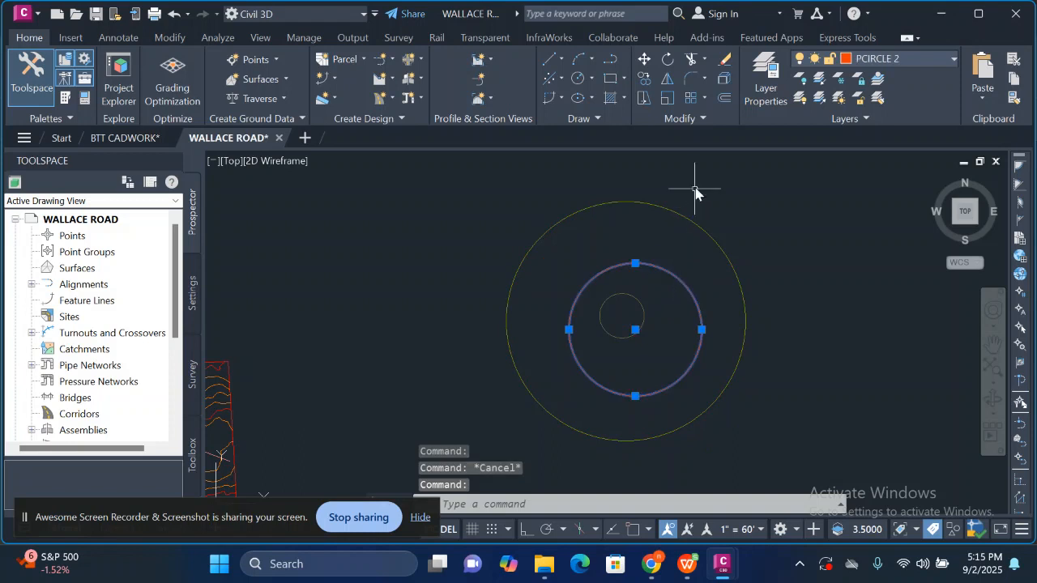
pyautogui.press('Escape')
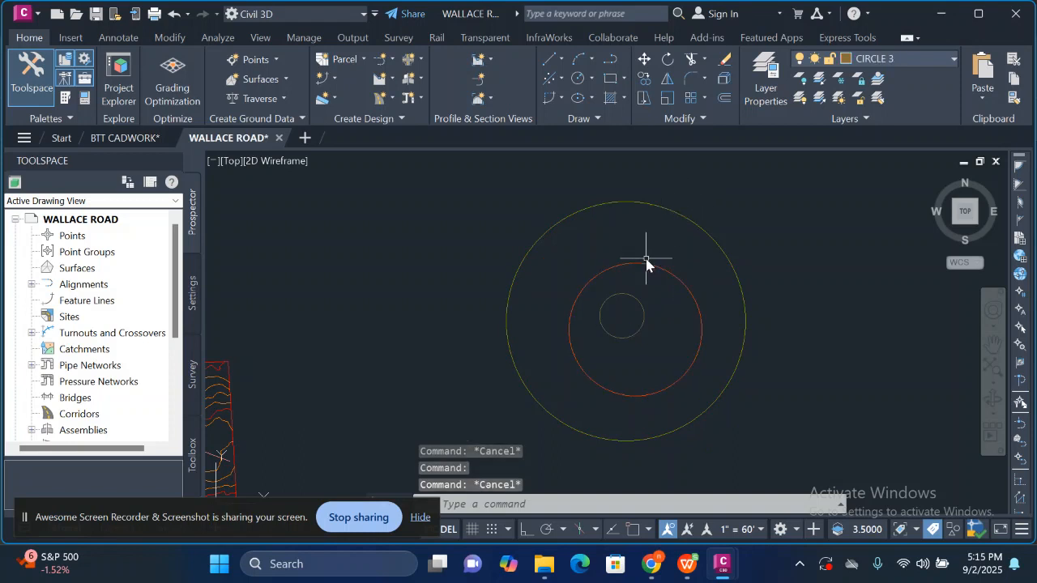
pyautogui.click(622, 295)
pyautogui.click(622, 294)
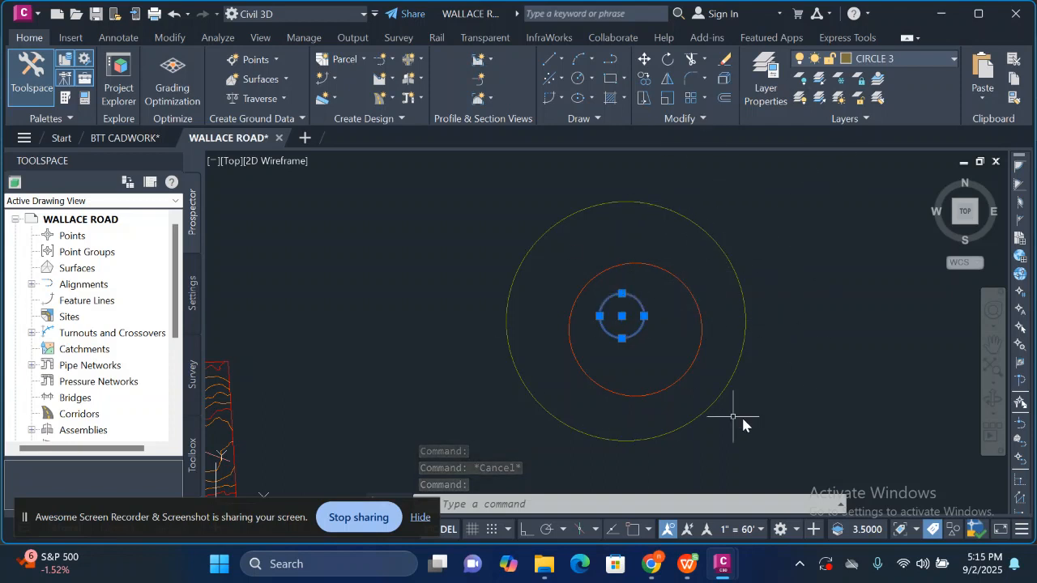
pyautogui.press('Escape')
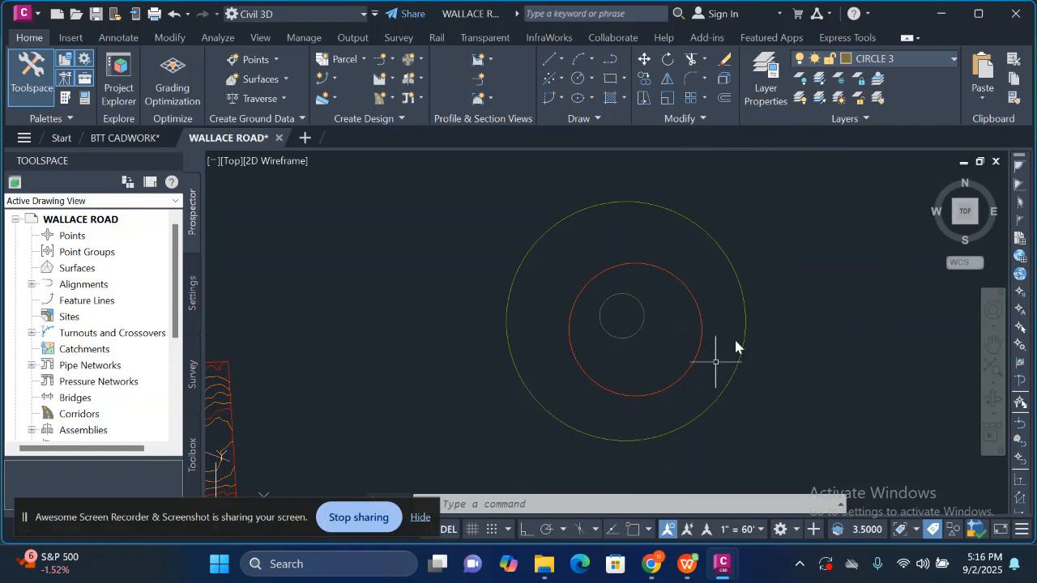
# Step: Examine the contour survey plan up close, including the area around the TOTAL AREA label, and compare it with the three nested circles
pyautogui.scroll(-4, 786, 275)
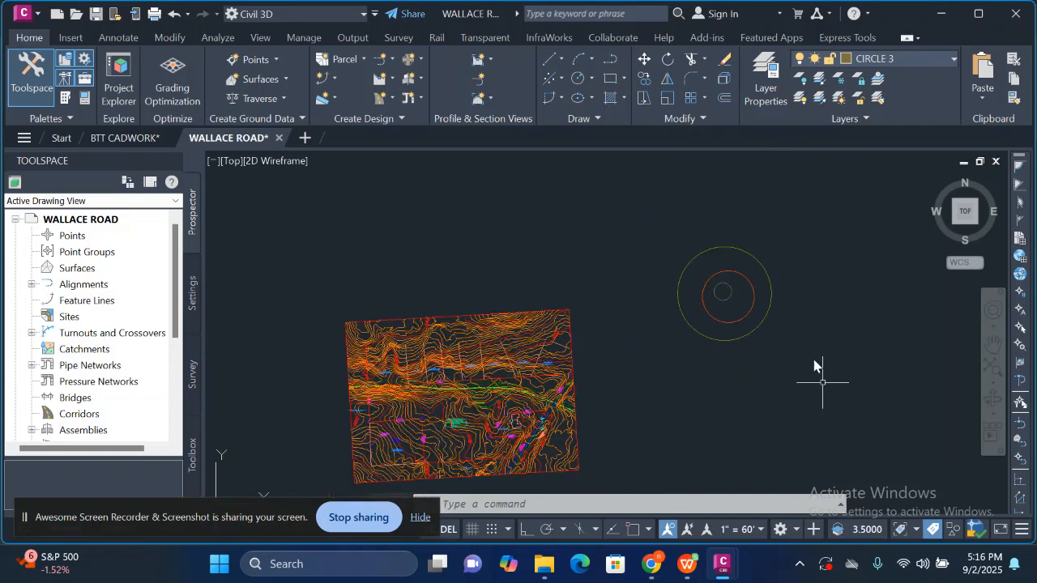
pyautogui.scroll(-2, 620, 274)
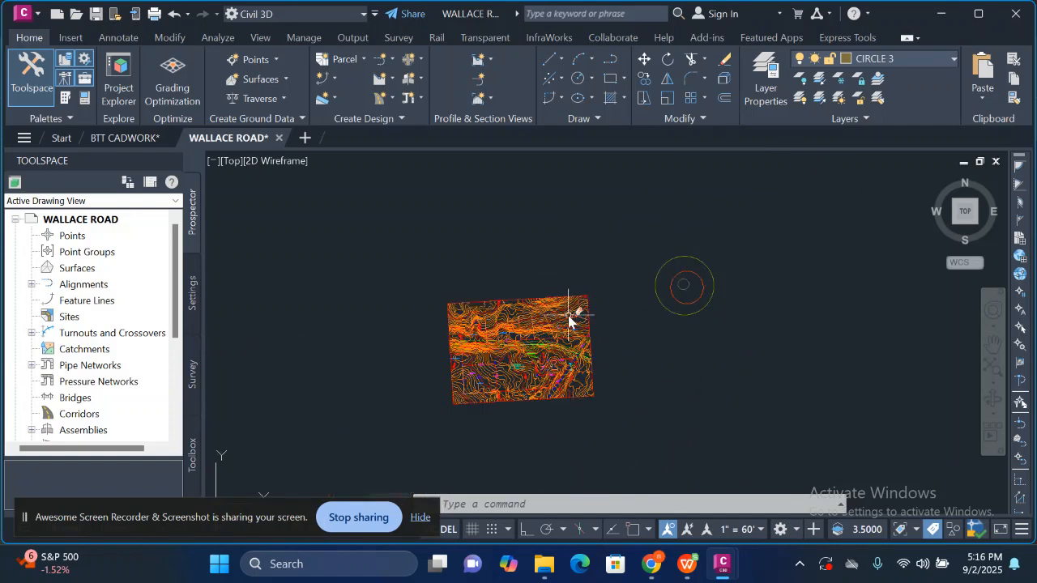
pyautogui.scroll(2, 589, 366)
pyautogui.scroll(2, 499, 316)
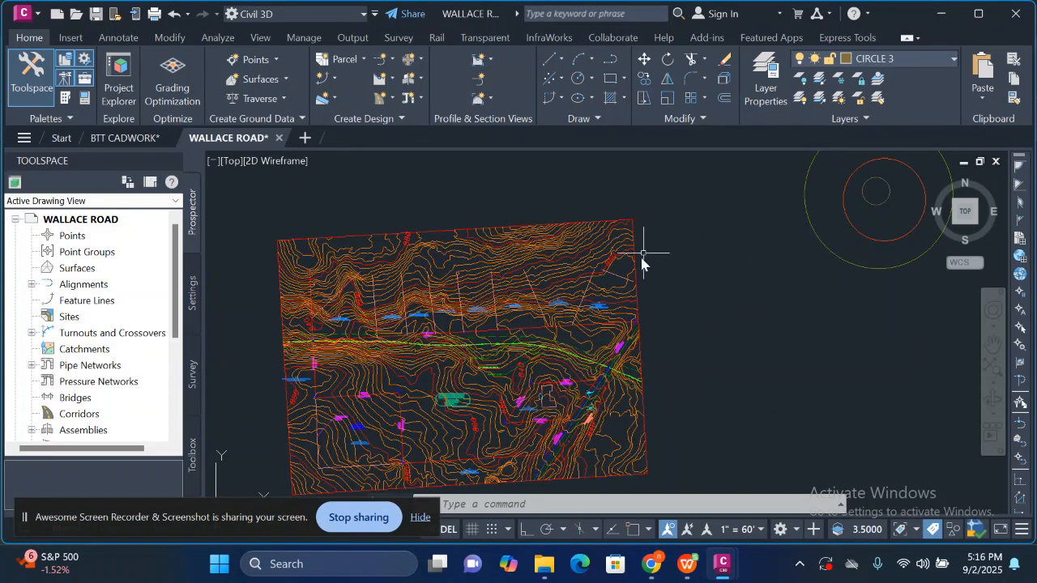
pyautogui.scroll(2, 638, 273)
pyautogui.scroll(2, 571, 362)
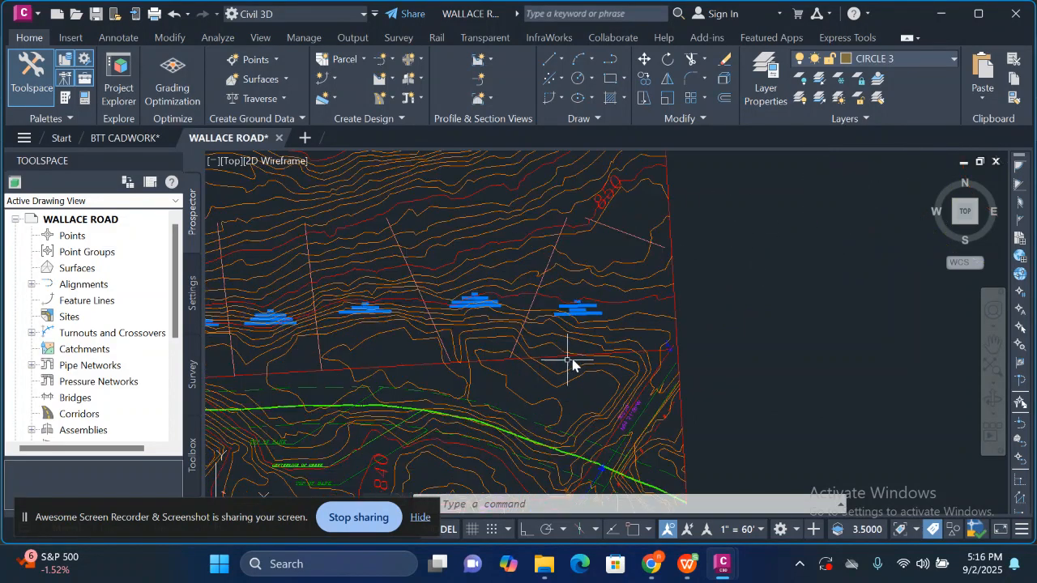
pyautogui.scroll(-5, 599, 296)
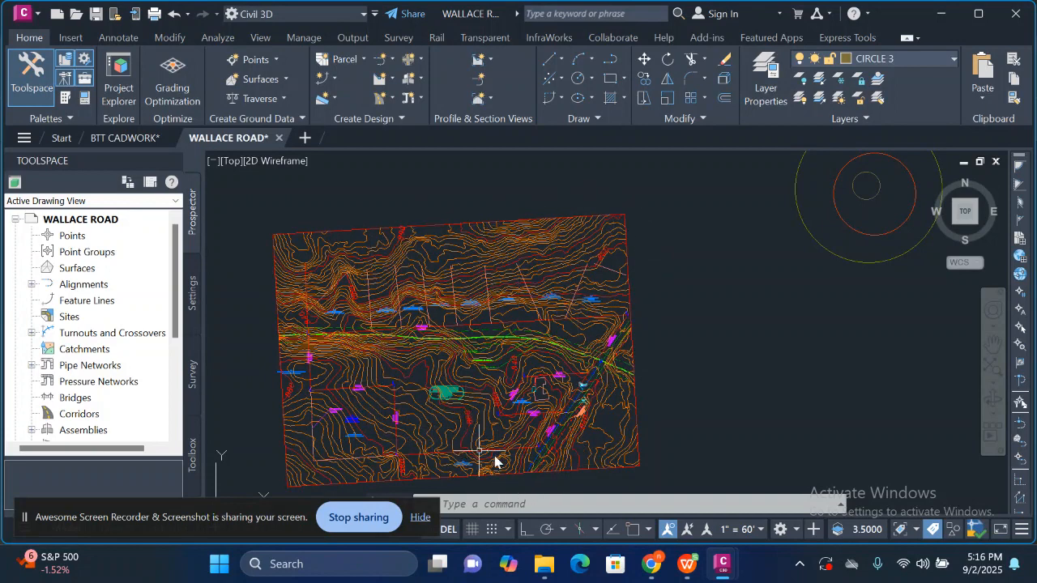
pyautogui.scroll(2, 432, 491)
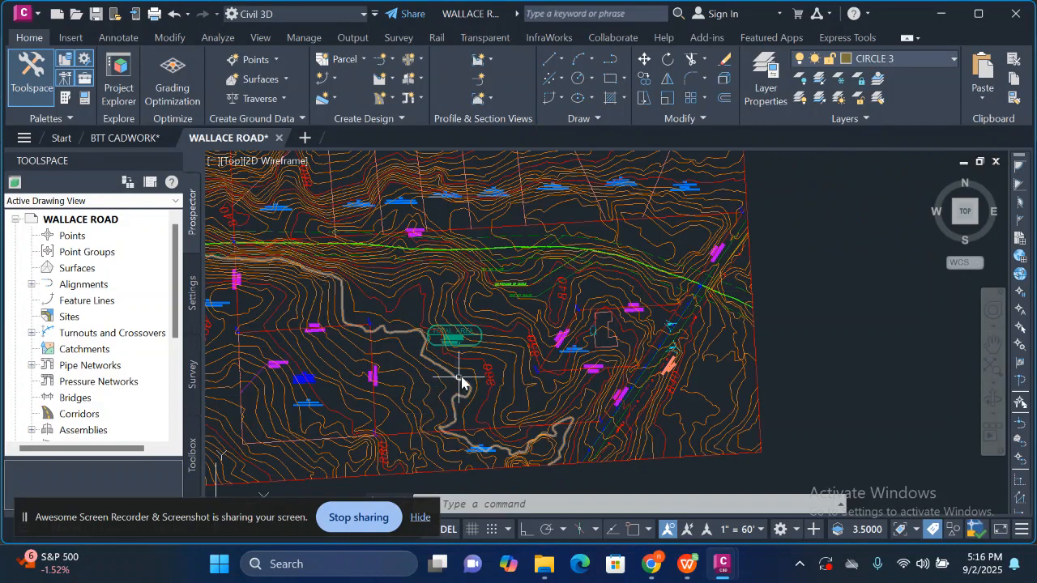
pyautogui.scroll(4, 471, 352)
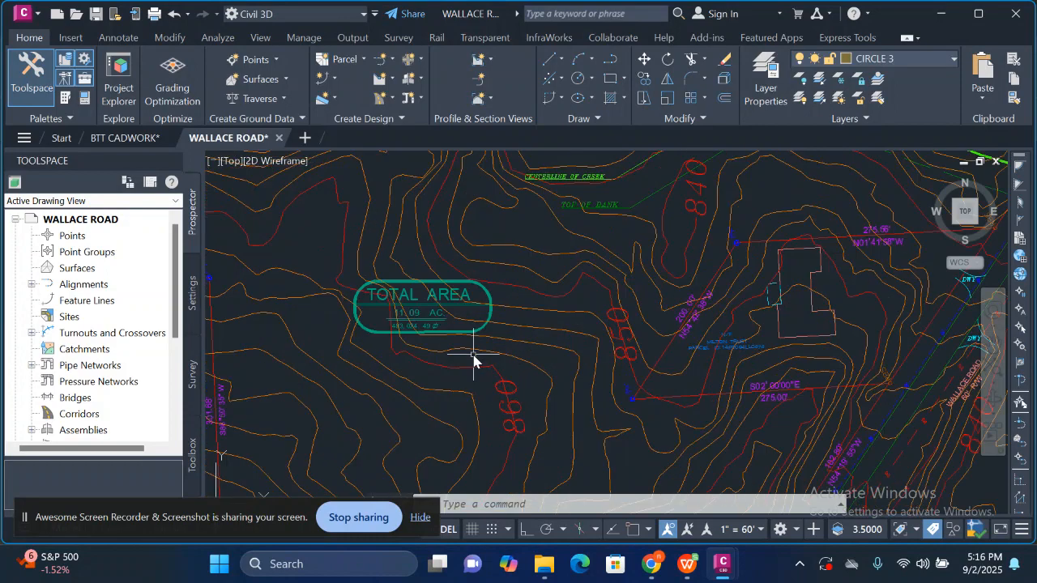
pyautogui.scroll(-6, 470, 354)
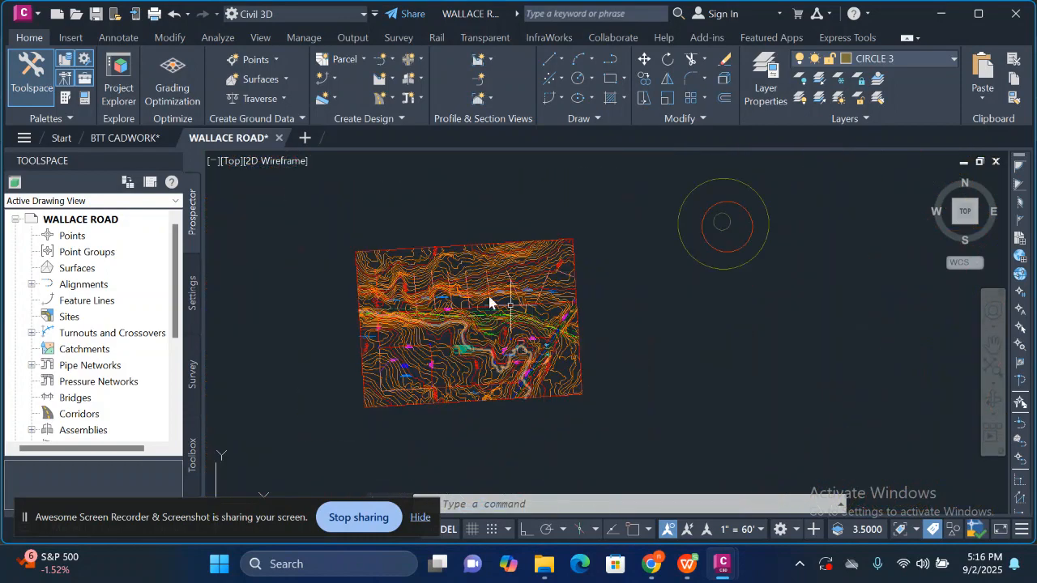
pyautogui.scroll(2, 551, 397)
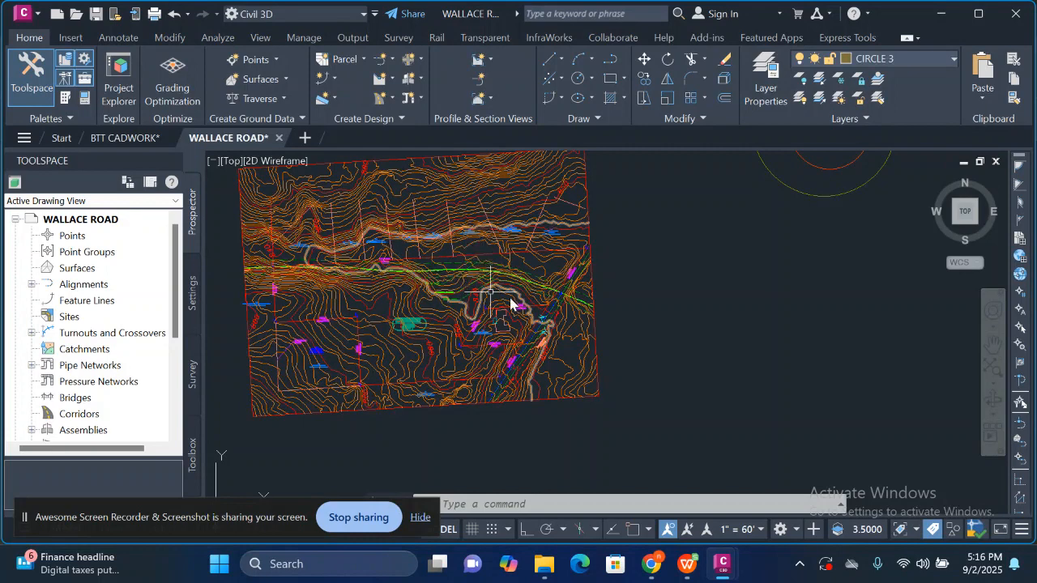
pyautogui.scroll(-2, 608, 316)
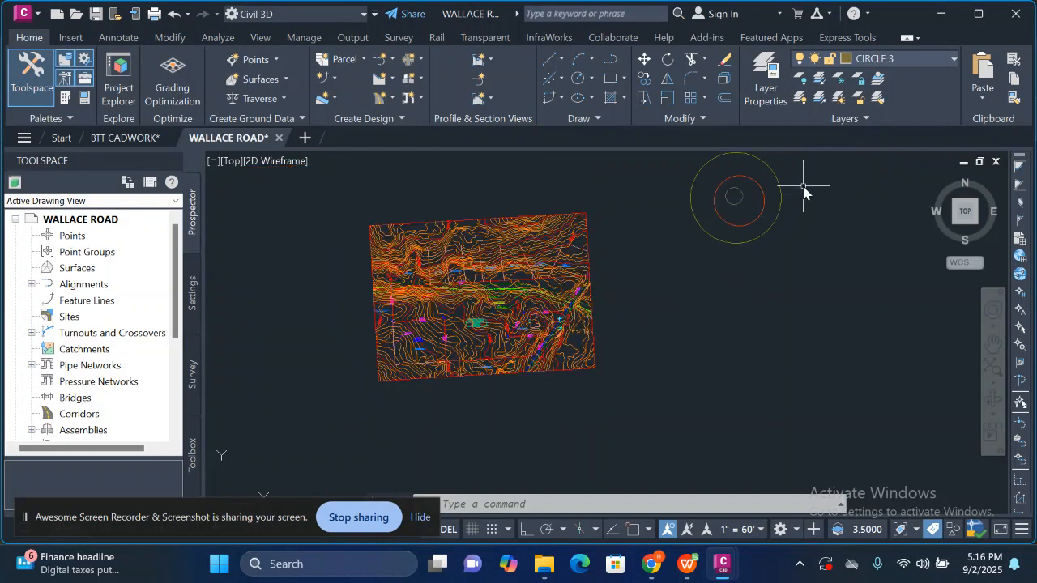
pyautogui.scroll(-2, 775, 220)
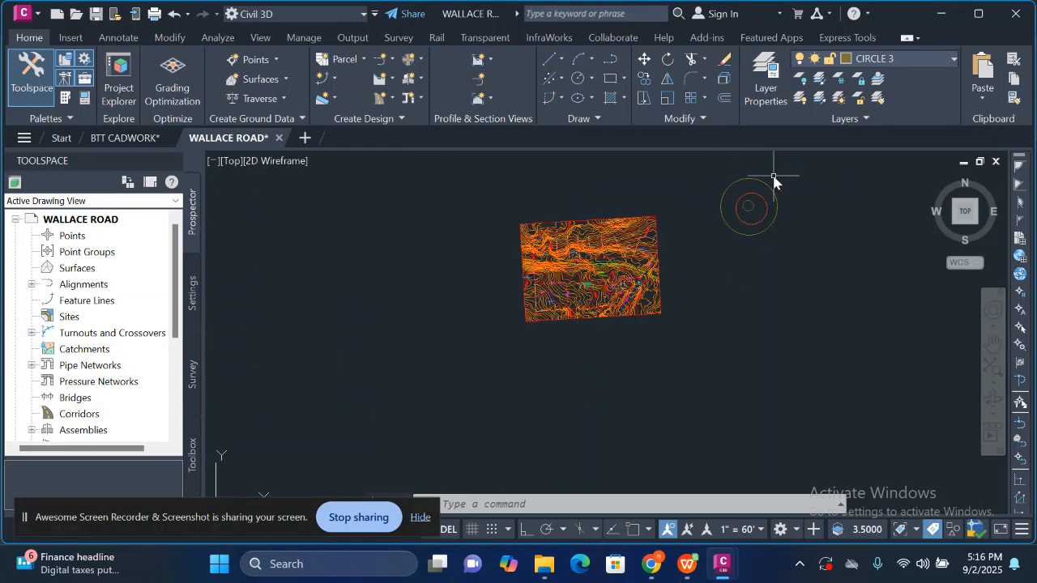
pyautogui.scroll(2, 773, 180)
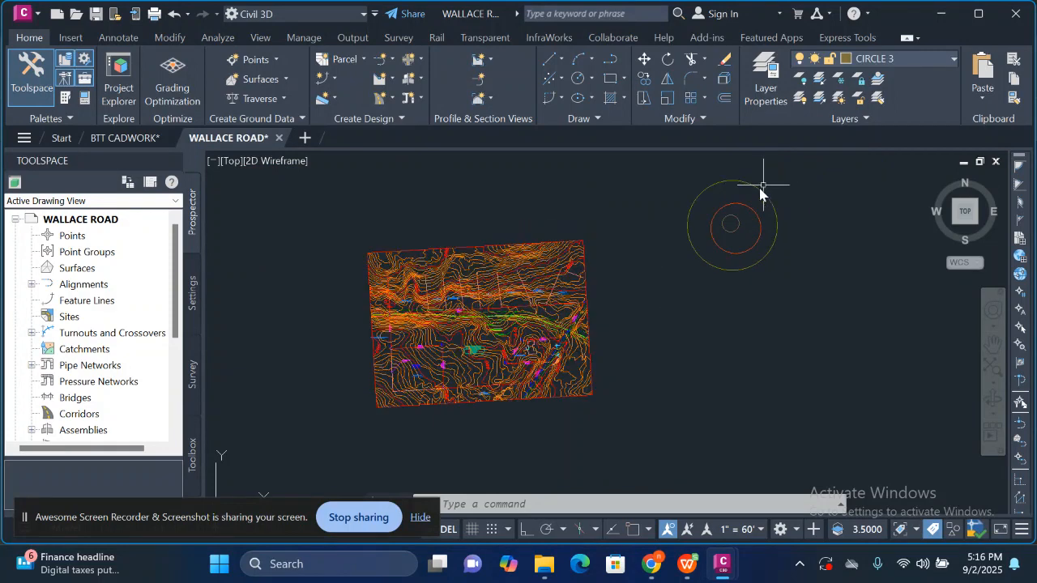